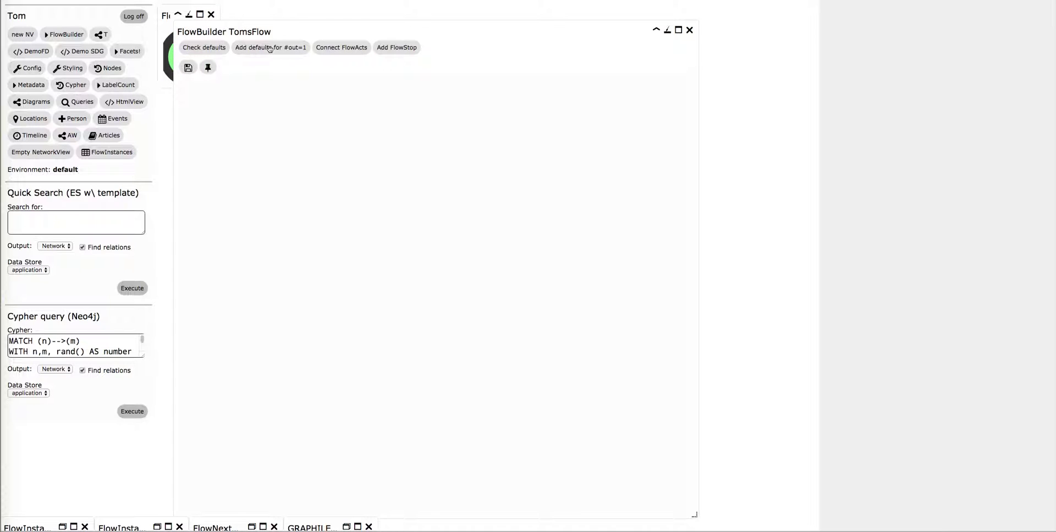
- Move the TomsFlow FlowBuilder window up and right to uncover the FlowStart panel
drag(278, 27, 333, 12)
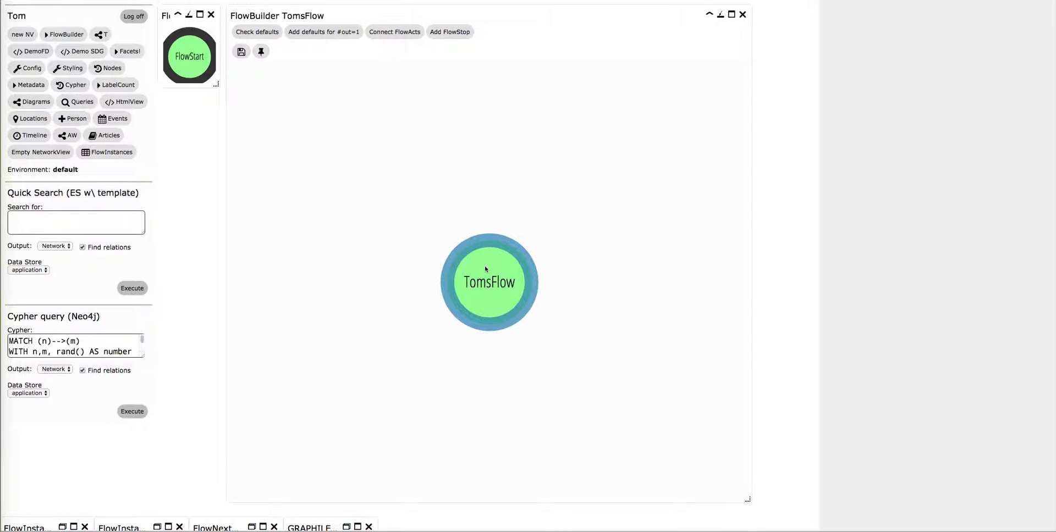
- Add an Intake FlowAct after the TomsFlow start node
right_click(486, 269)
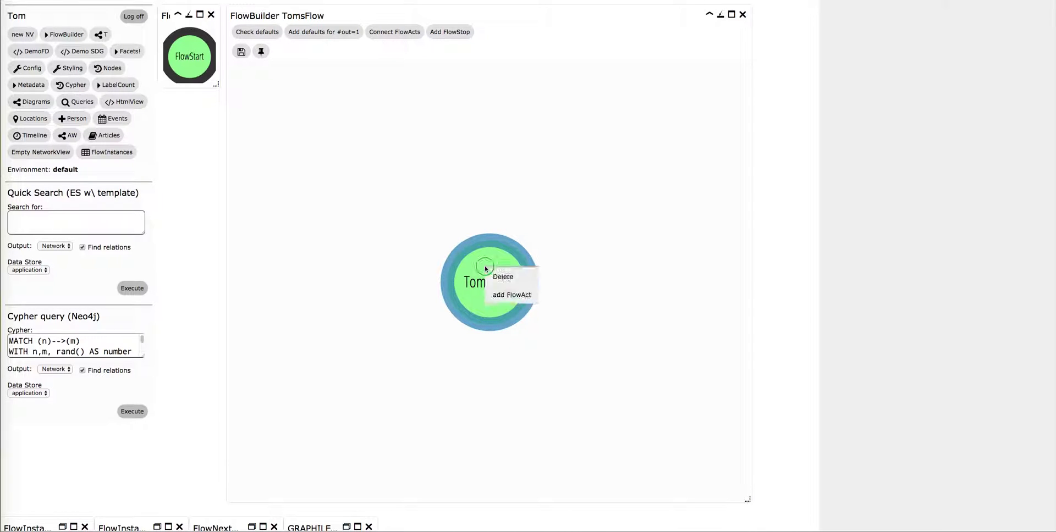
click(509, 296)
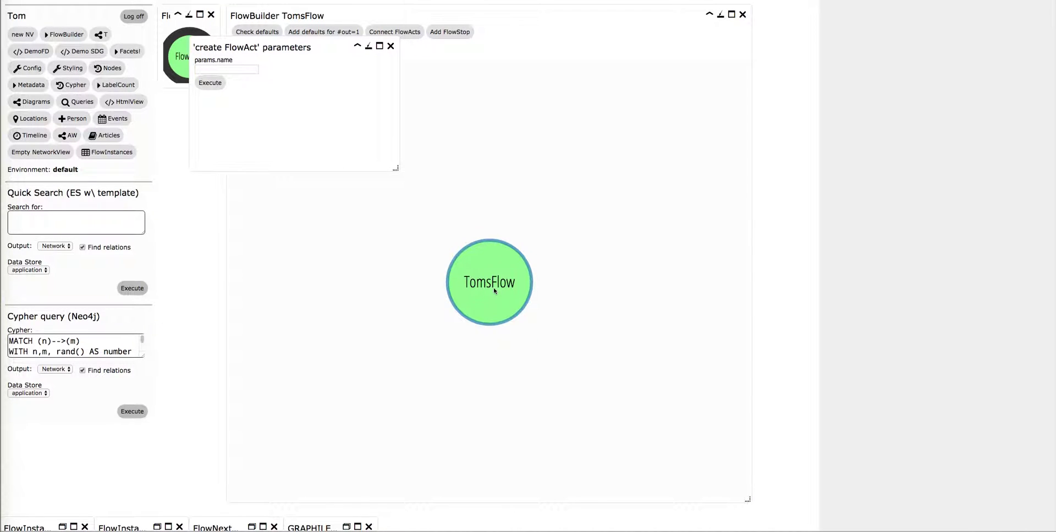
click(231, 70)
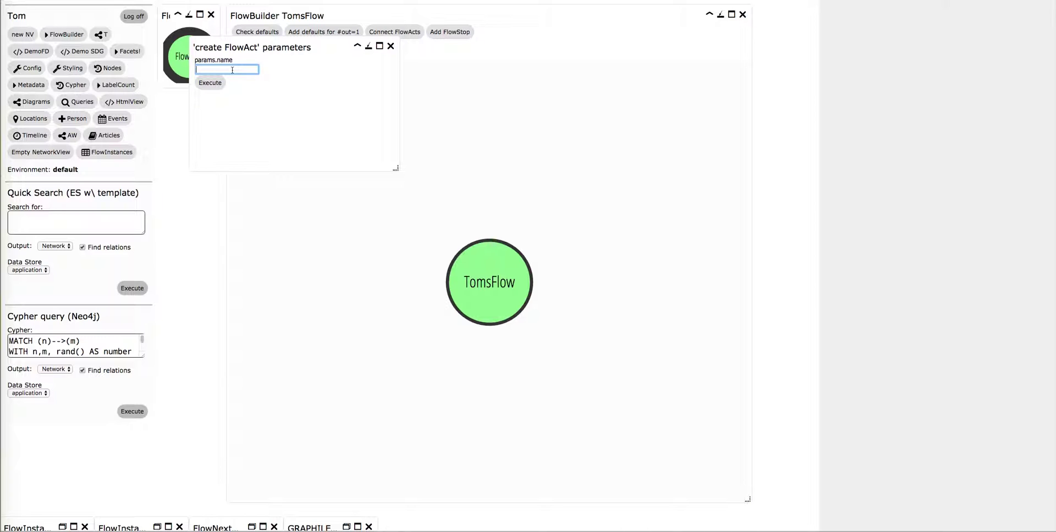
key(Down)
text(Intake)
click(209, 85)
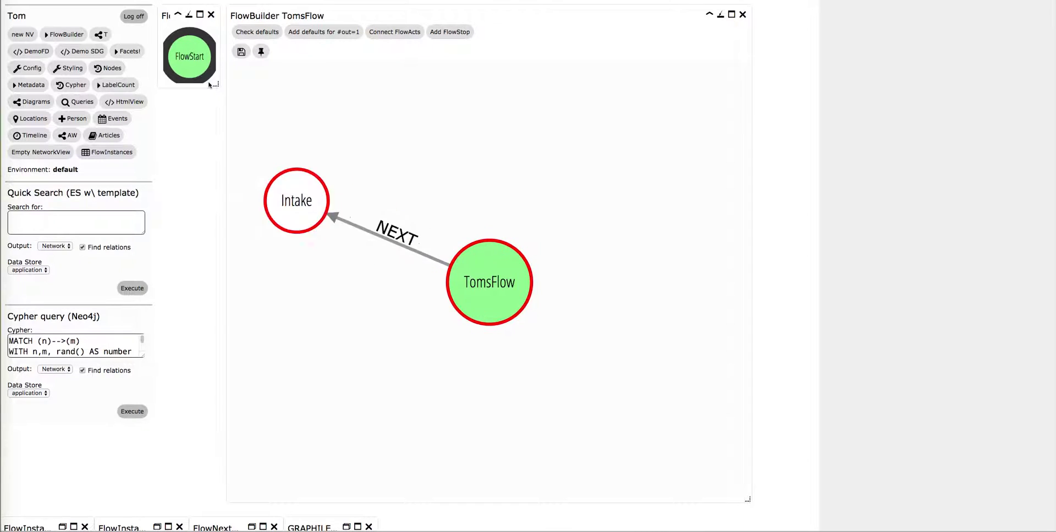
- Add an Assessment FlowAct following Intake
right_click(374, 242)
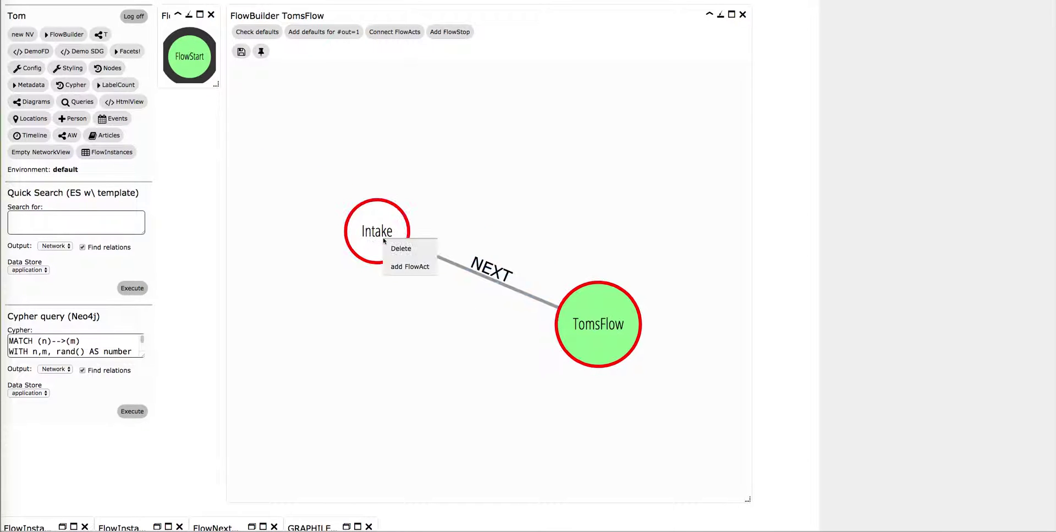
click(413, 267)
click(230, 70)
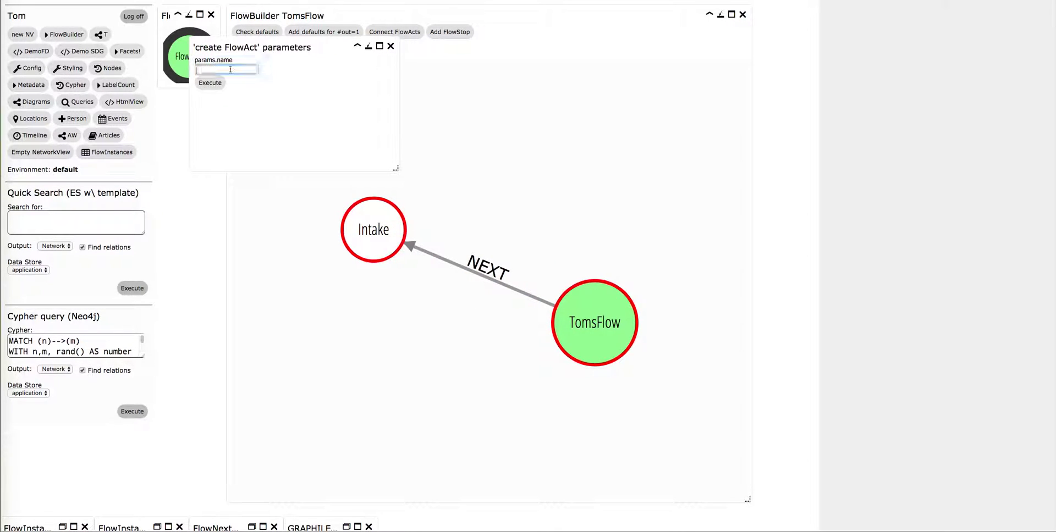
text(Assessment)
click(210, 82)
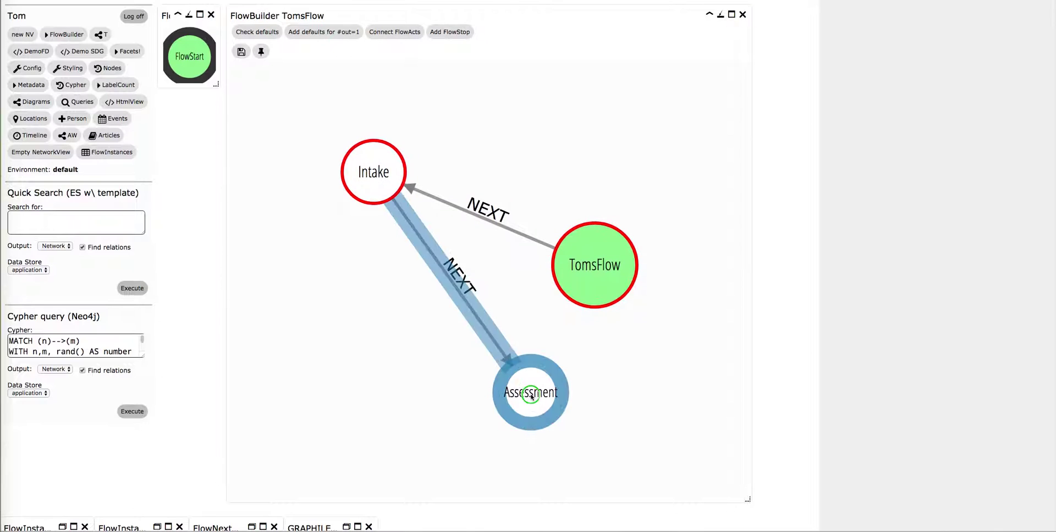
- Add an Approval FlowAct after Assessment
right_click(531, 397)
click(557, 423)
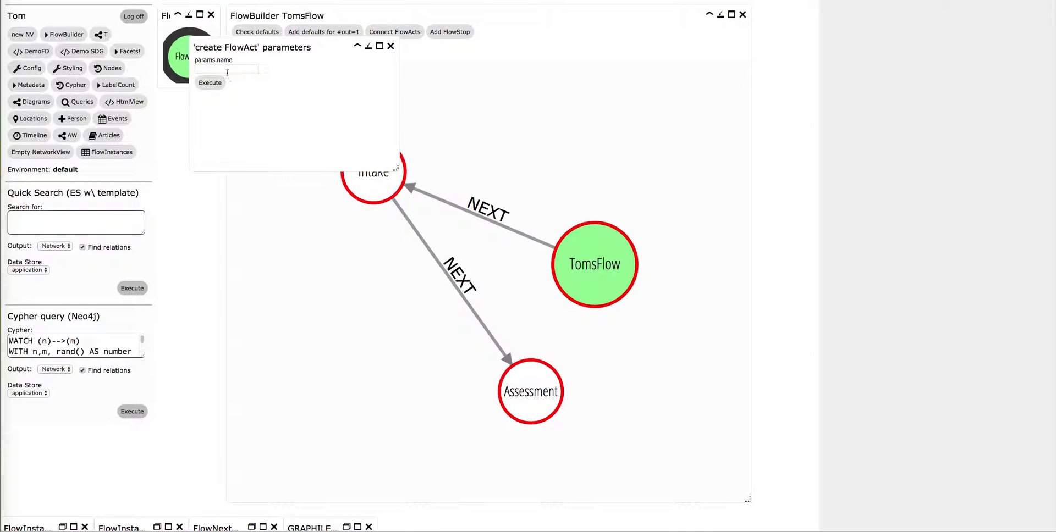
click(231, 68)
text(Approval)
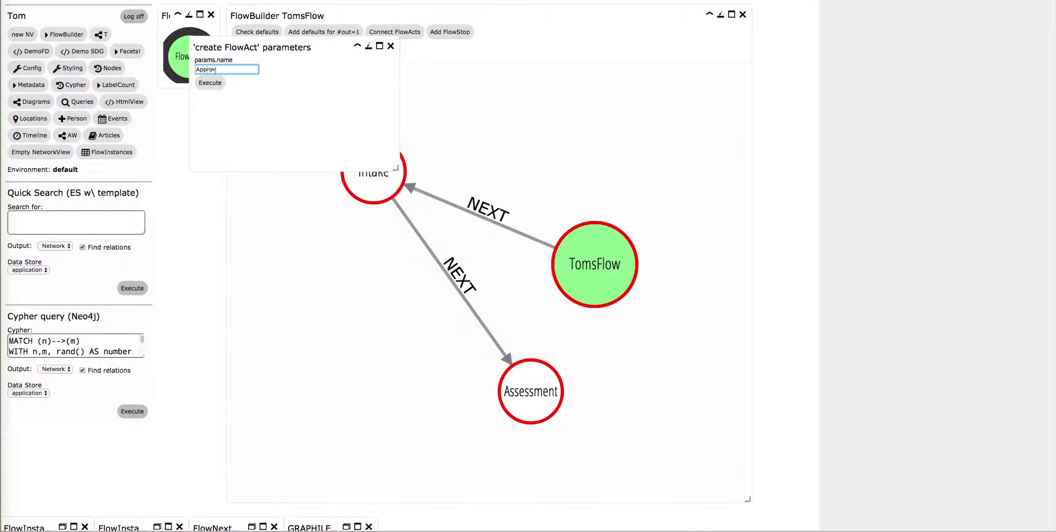
click(219, 82)
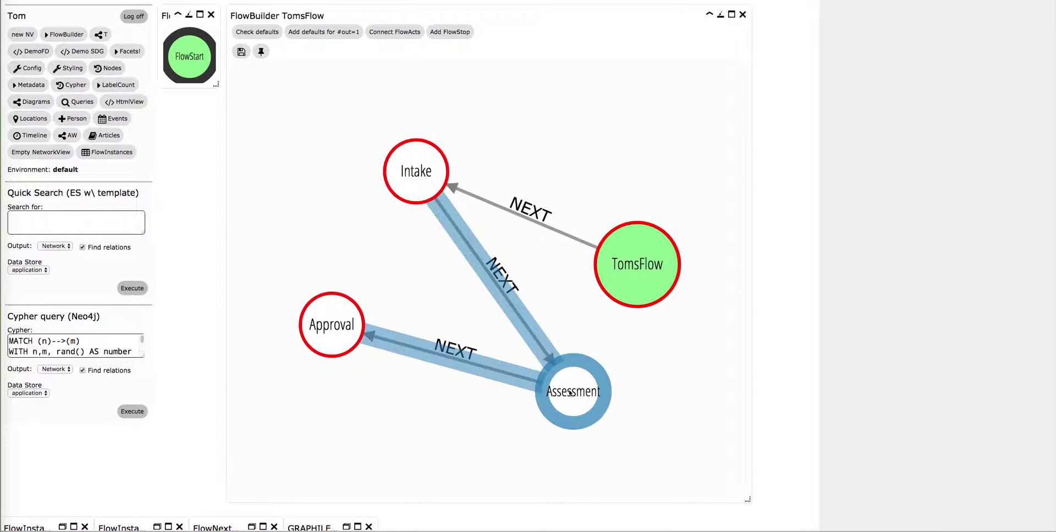
- Add a Rejection FlowAct as a second branch after Assessment
right_click(573, 394)
click(588, 417)
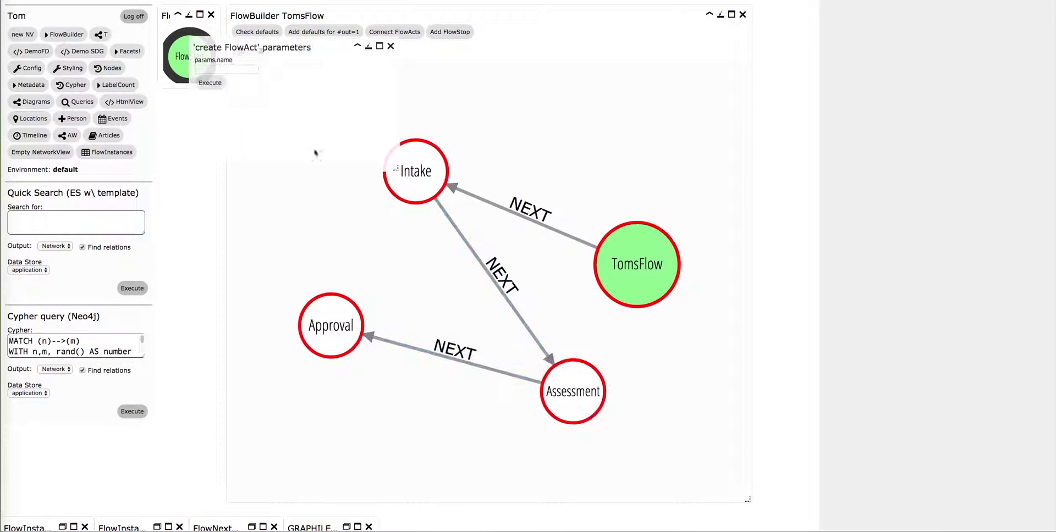
click(243, 68)
text(Rejection)
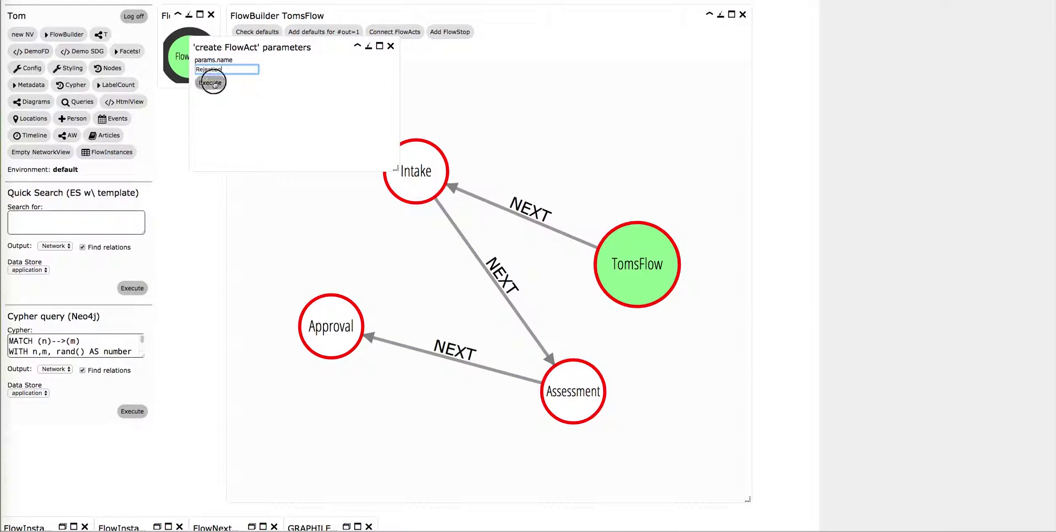
click(212, 82)
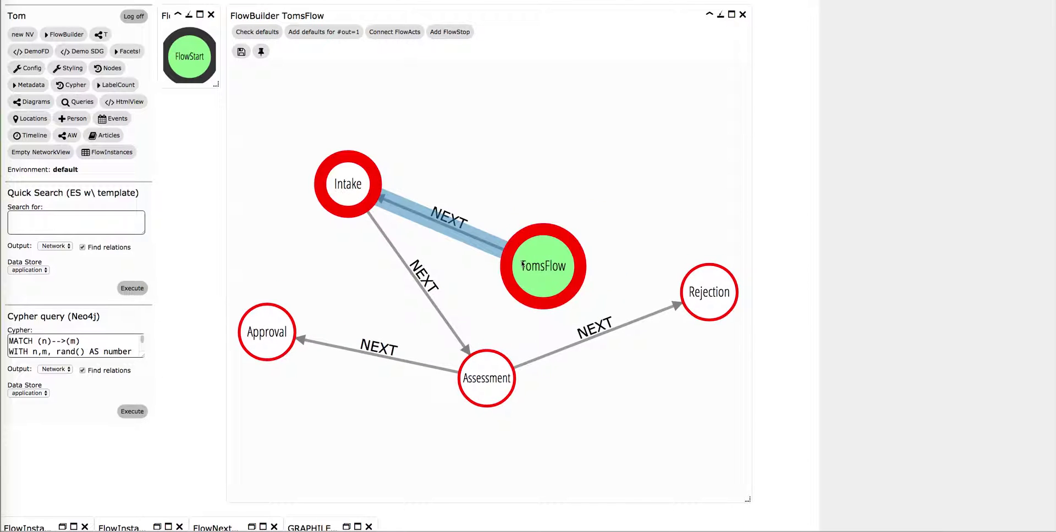
- Add an Abandon FlowAct following Rejection
right_click(716, 308)
click(742, 332)
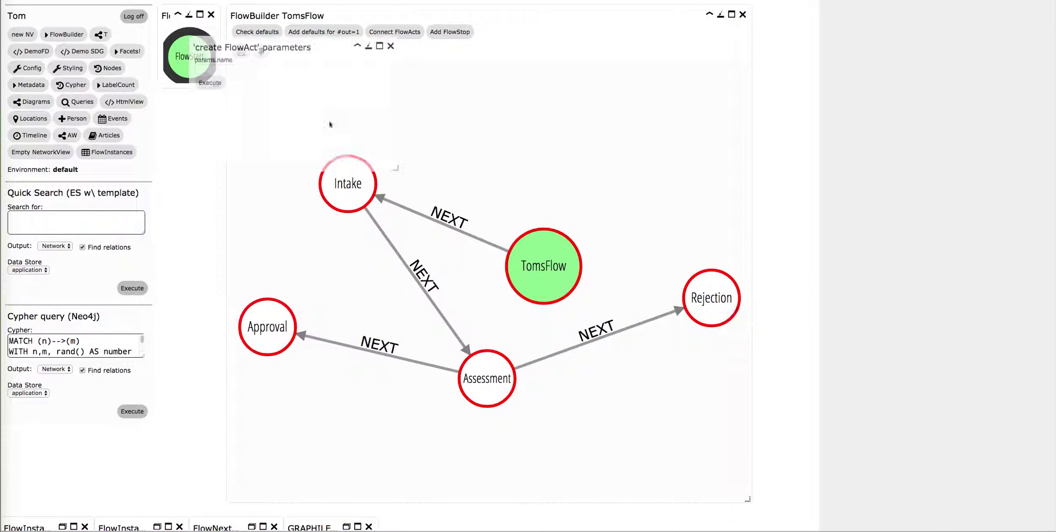
click(239, 70)
text(Abandon)
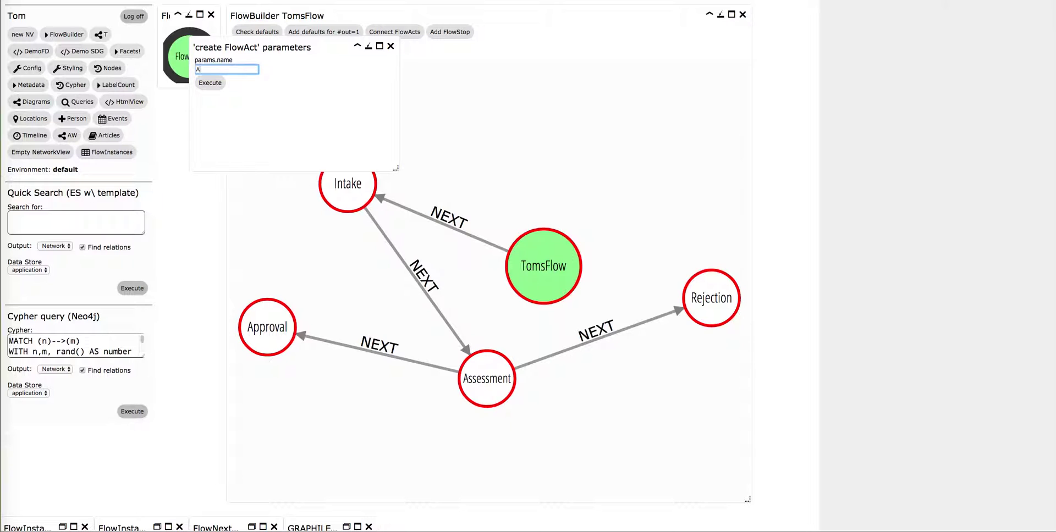
click(221, 83)
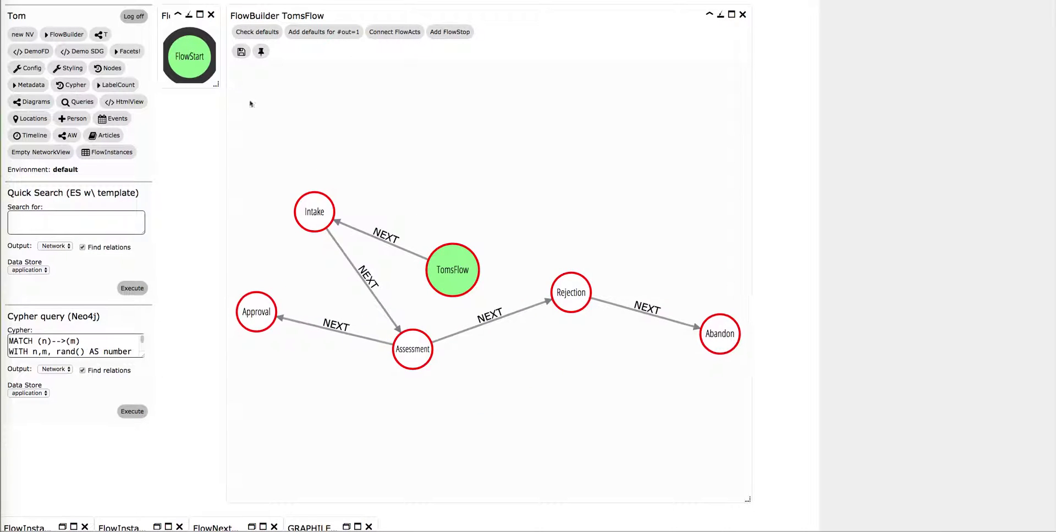
right_click(585, 297)
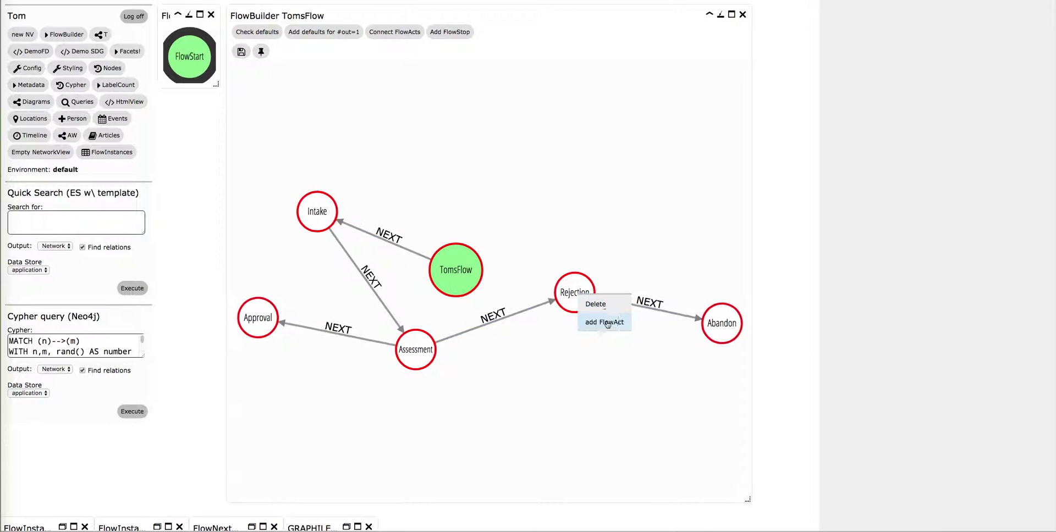
- Add a Modification FlowAct after Rejection and move the TomsFlow start node above Intake
click(605, 320)
click(234, 67)
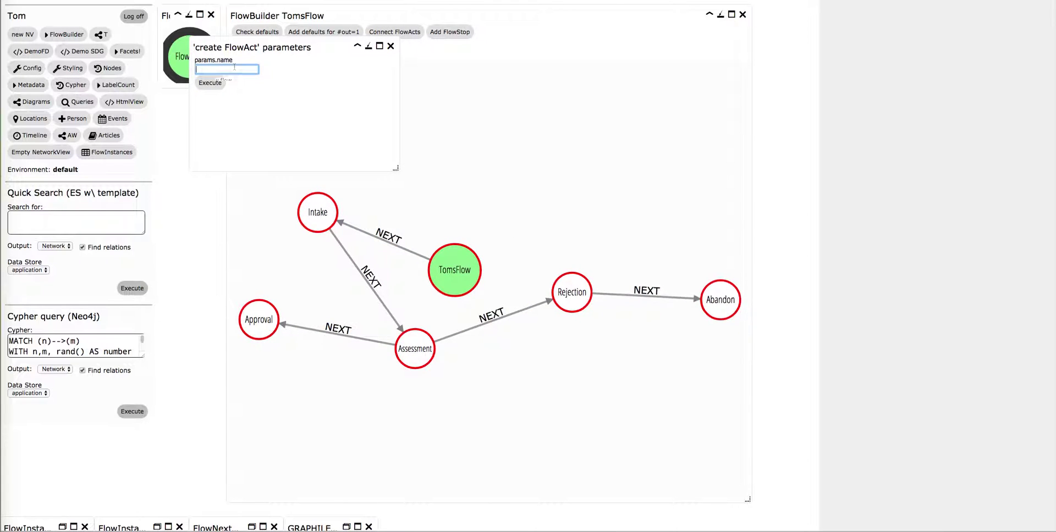
text(Modification)
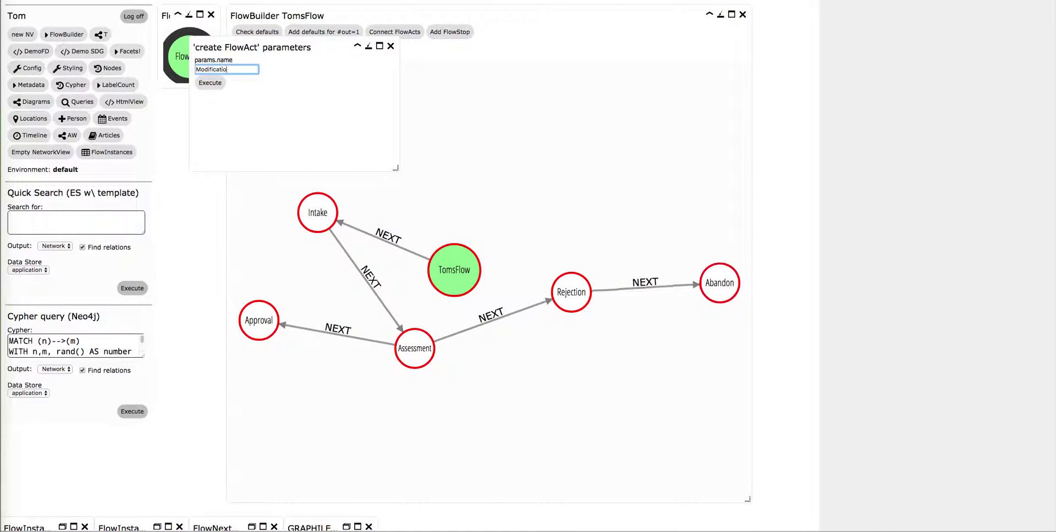
click(212, 83)
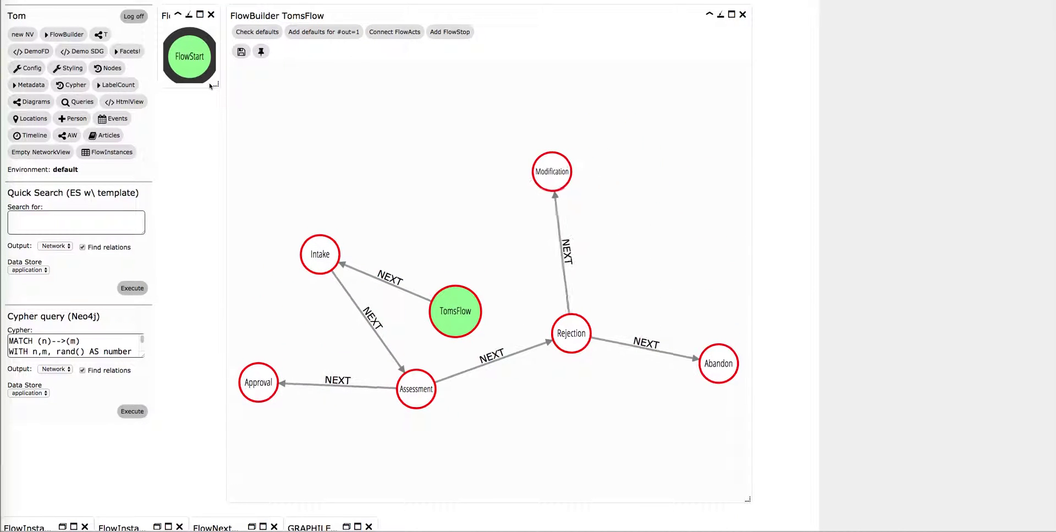
drag(456, 300, 400, 182)
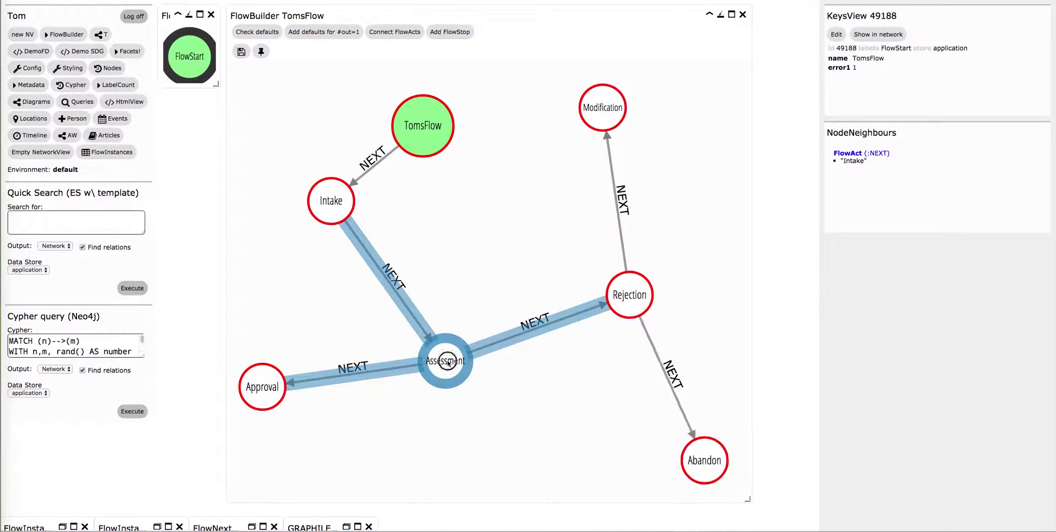
- Connect Assessment and Modification with a NEXT edge, flipped to run Modification to Assessment
click(457, 359)
click(392, 32)
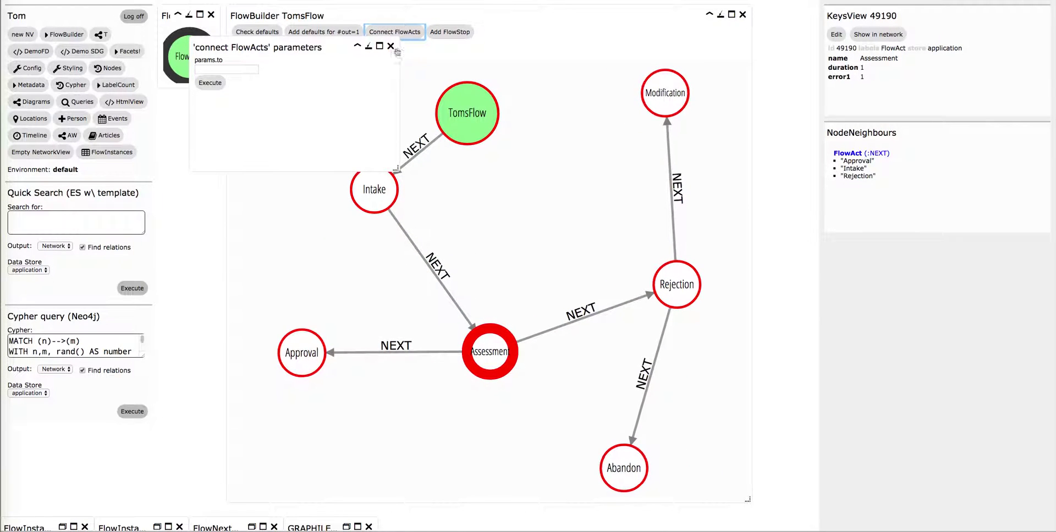
click(669, 96)
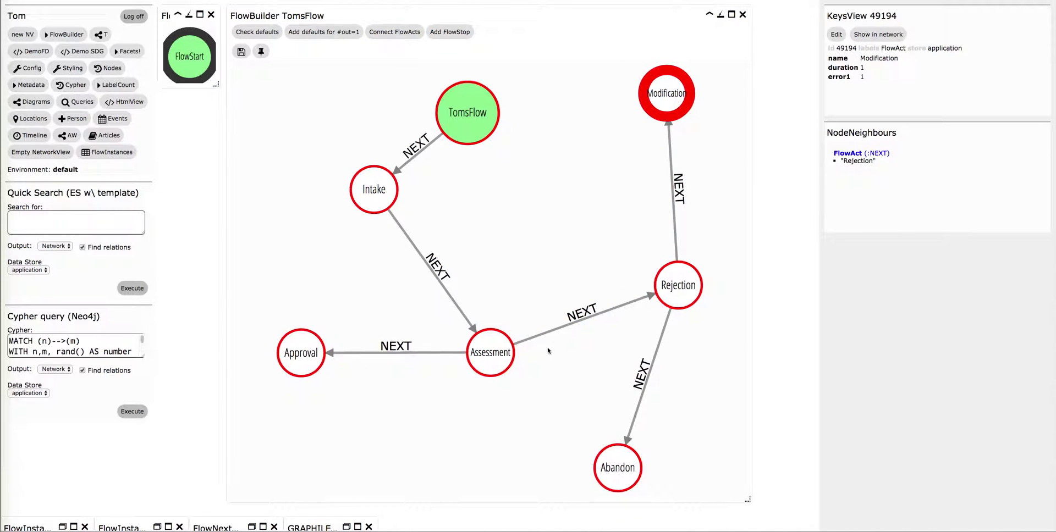
click(407, 33)
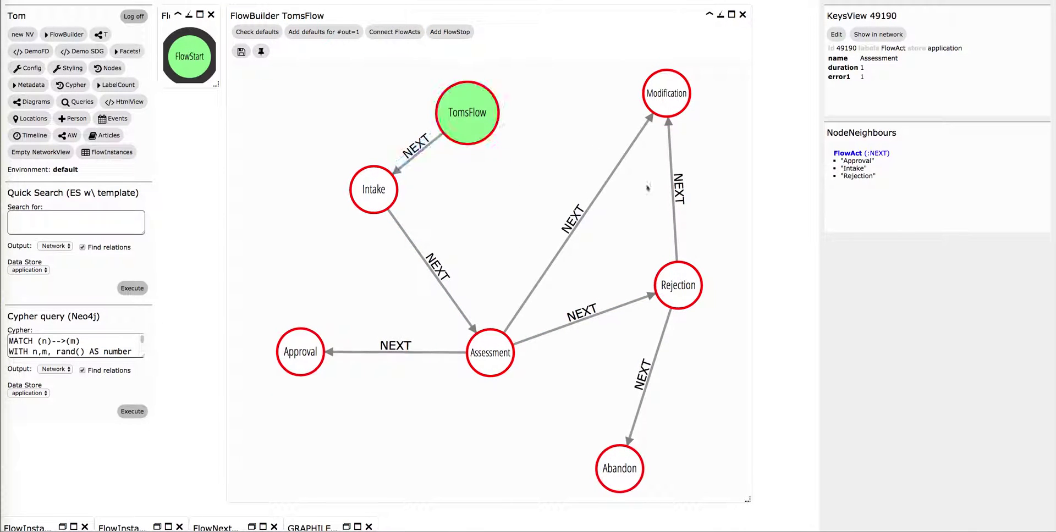
right_click(614, 170)
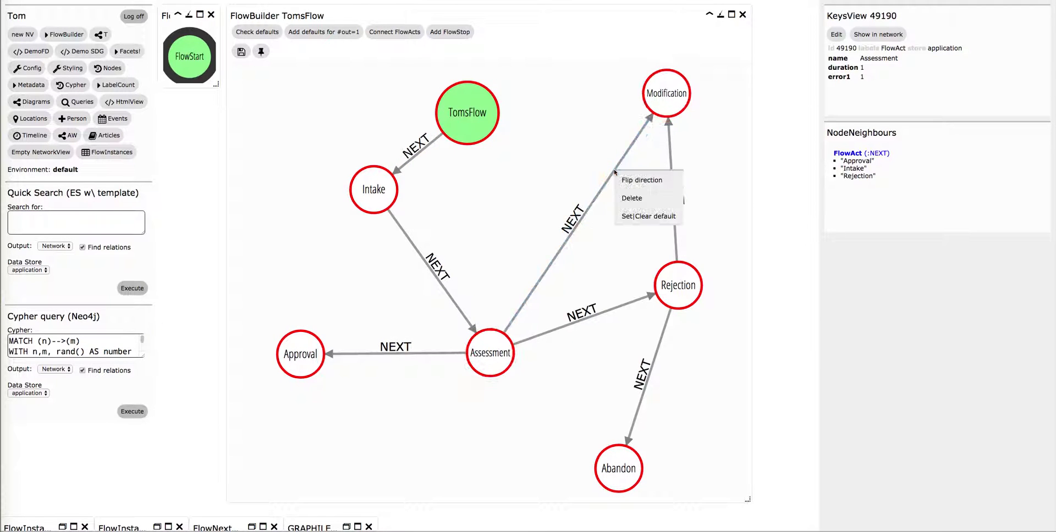
click(628, 180)
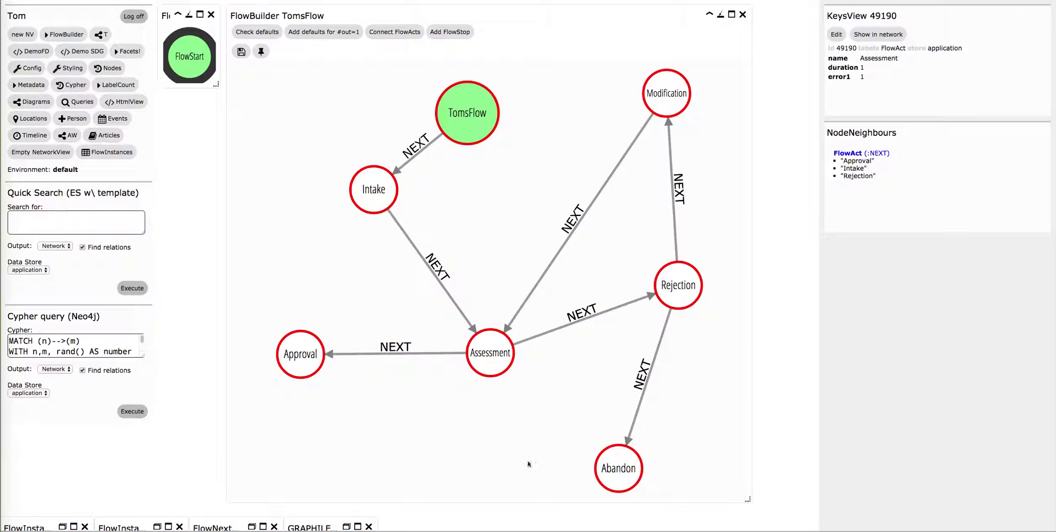
- Add a TomsFlow stop node after Approval and Abandon, then pin the layout
click(451, 34)
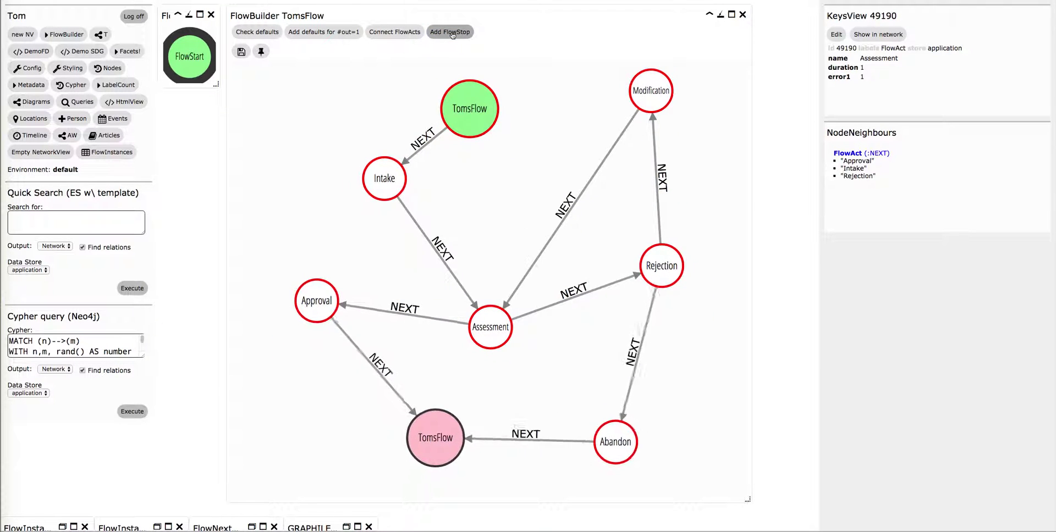
click(261, 52)
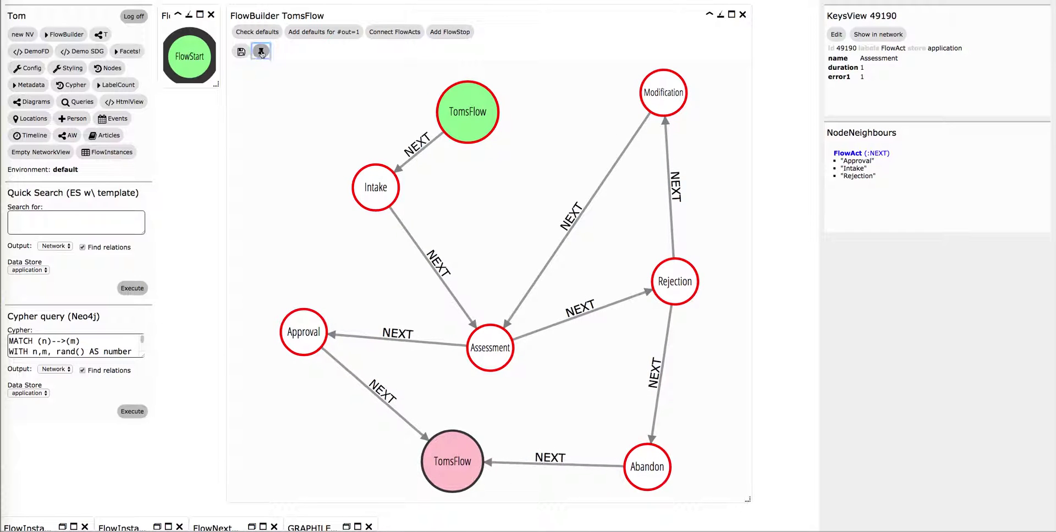
- Add defaults for single-exit links, then toggle default on Rejection–Modification and Assessment–Approval edges
click(328, 32)
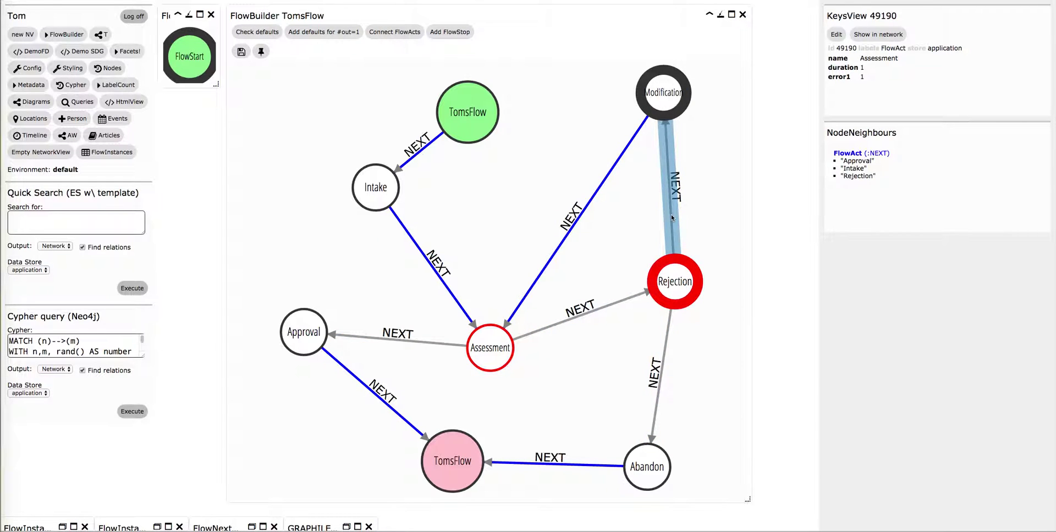
right_click(671, 214)
click(709, 260)
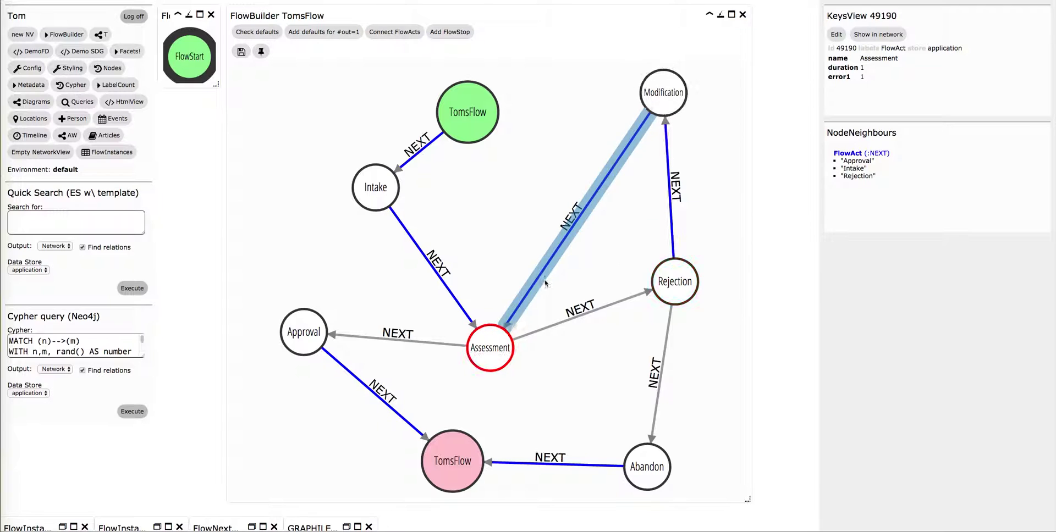
right_click(395, 345)
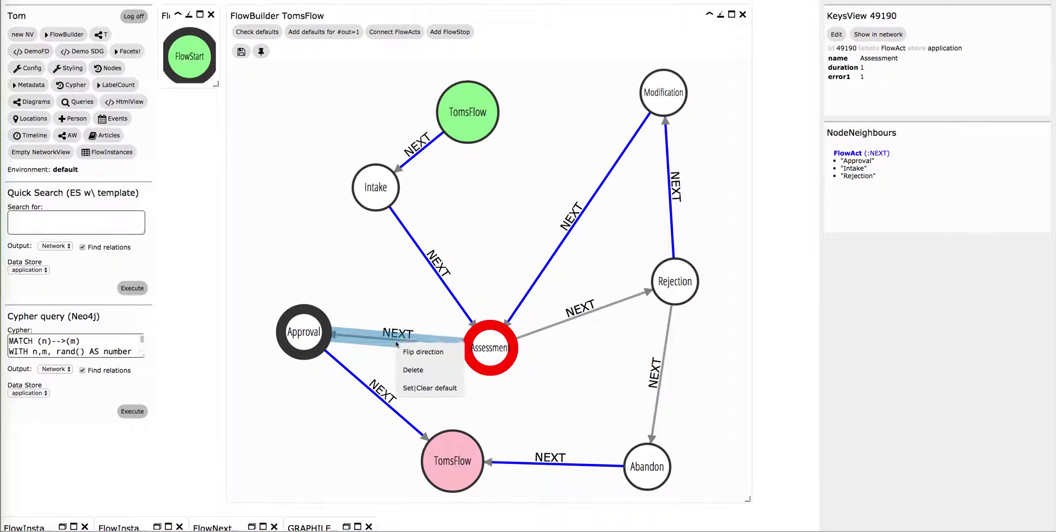
click(430, 392)
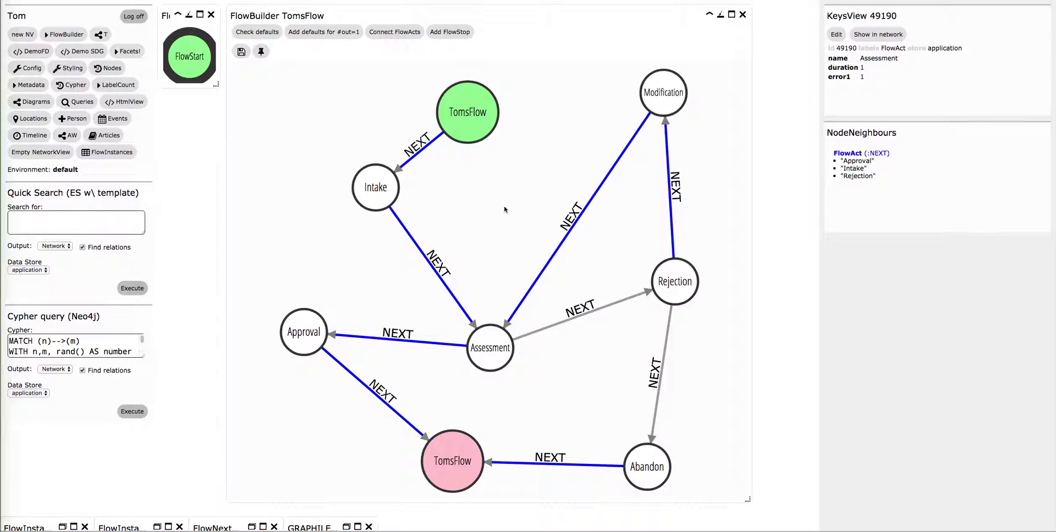
click(836, 35)
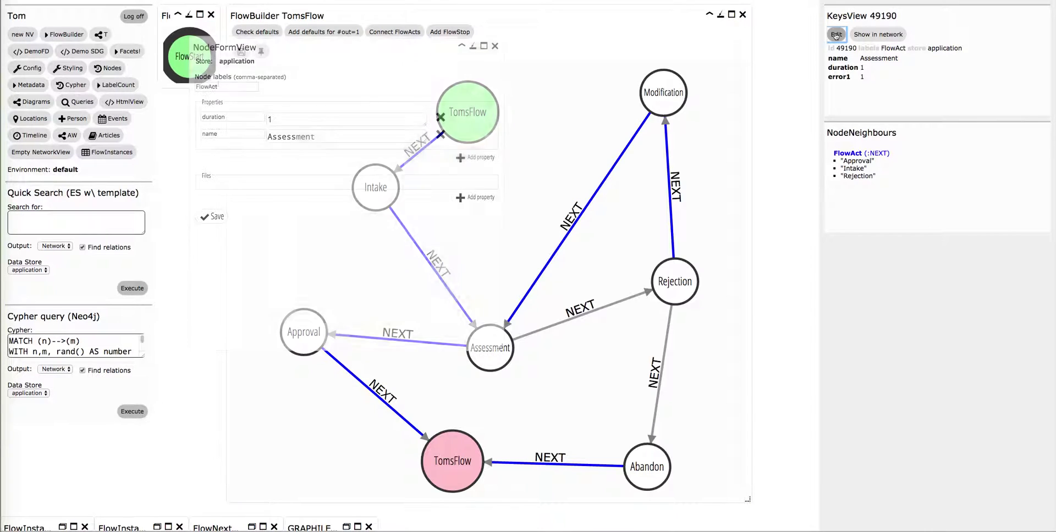
click(494, 46)
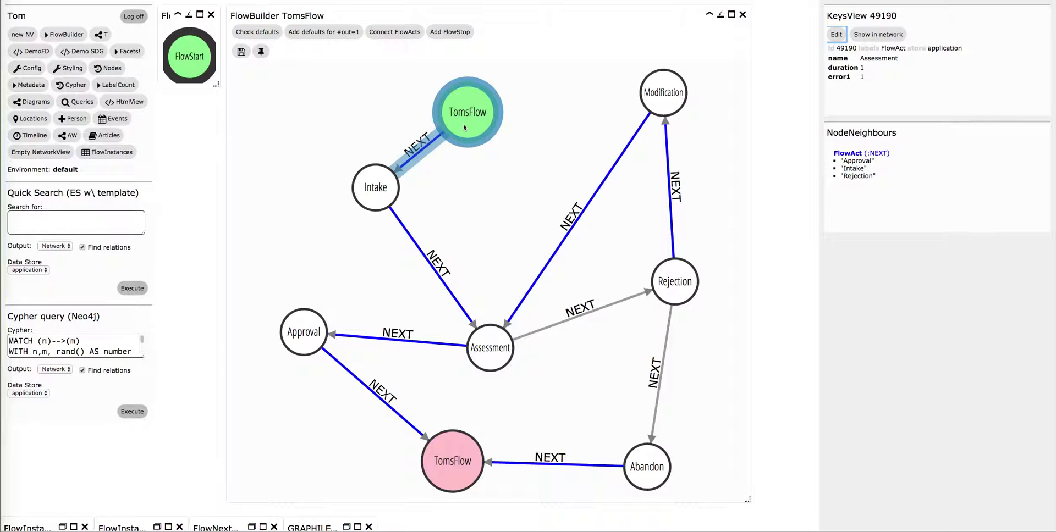
click(346, 527)
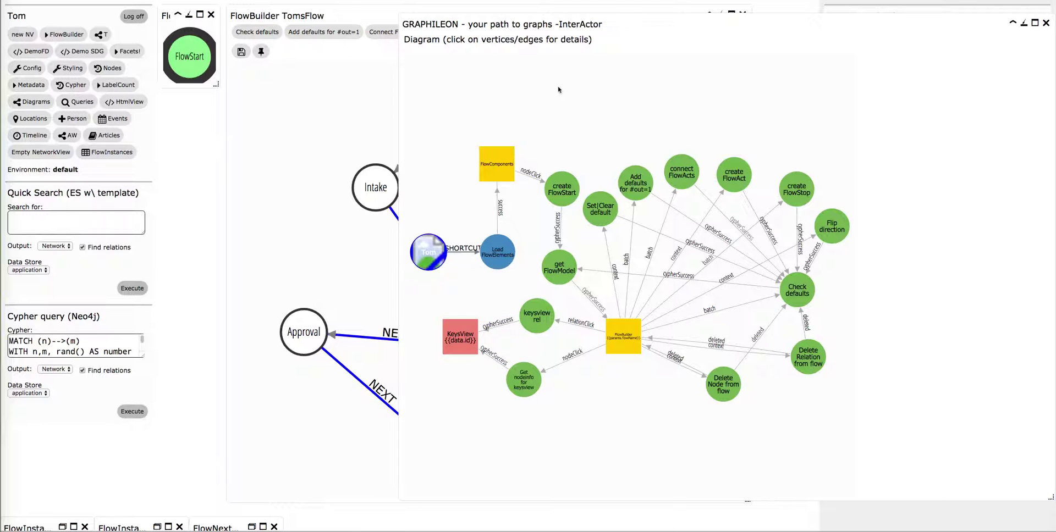
- Enlarge the InterActor diagram and inspect create FlowStart, get FlowModel and FlowBuilder node properties
drag(620, 19, 456, 18)
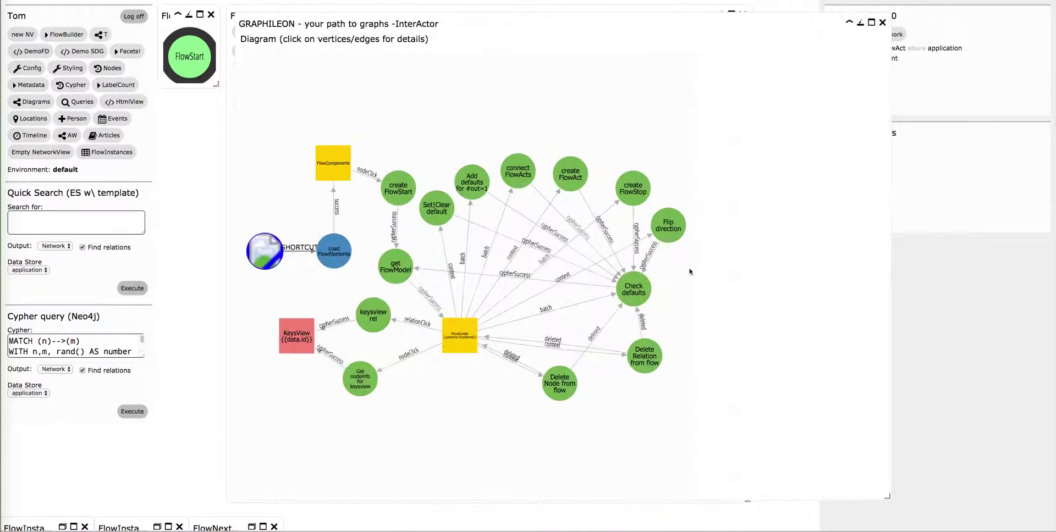
drag(894, 497, 935, 531)
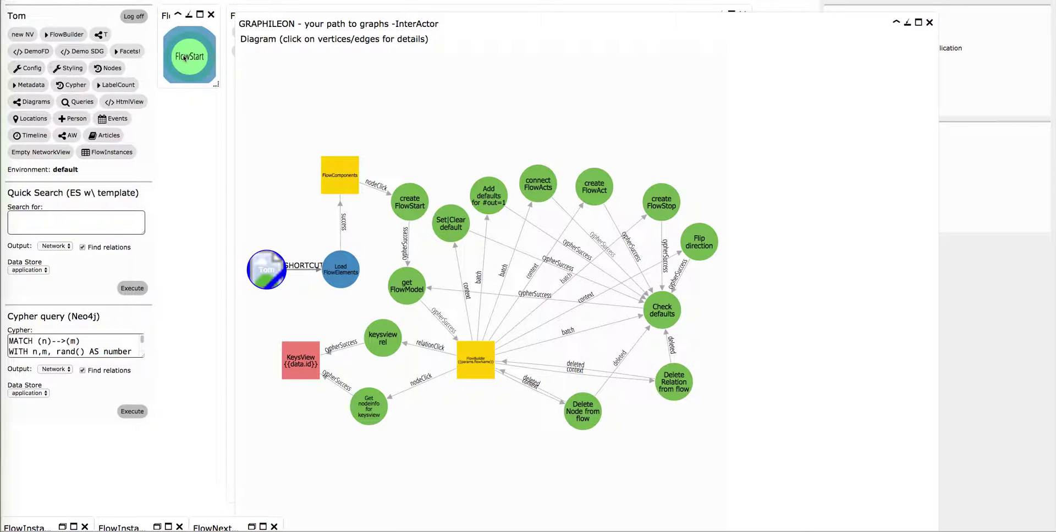
click(410, 204)
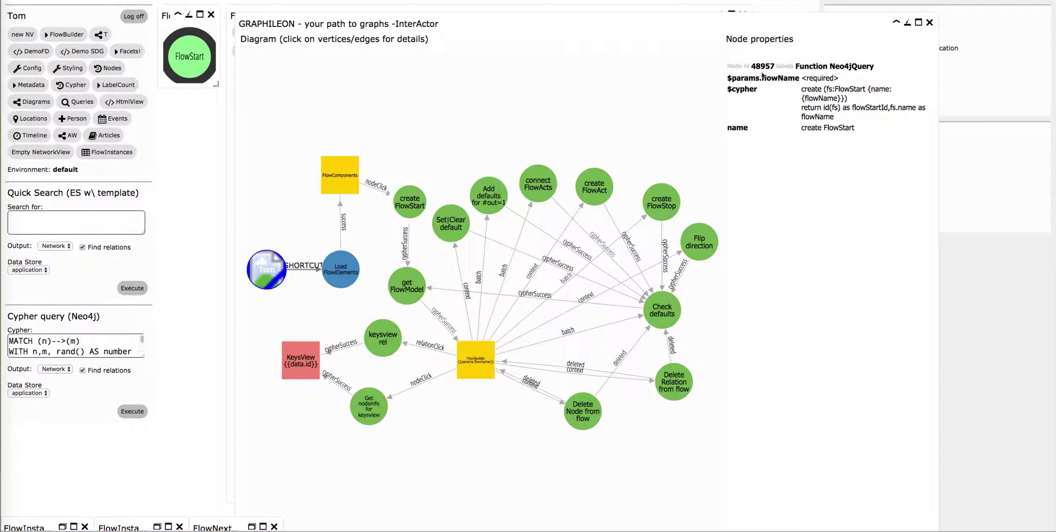
drag(727, 78, 800, 79)
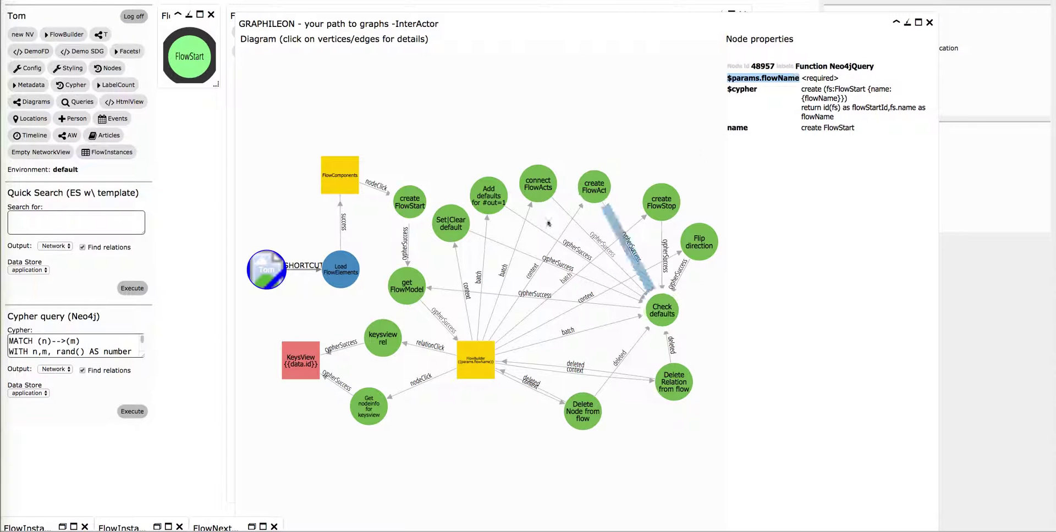
click(411, 290)
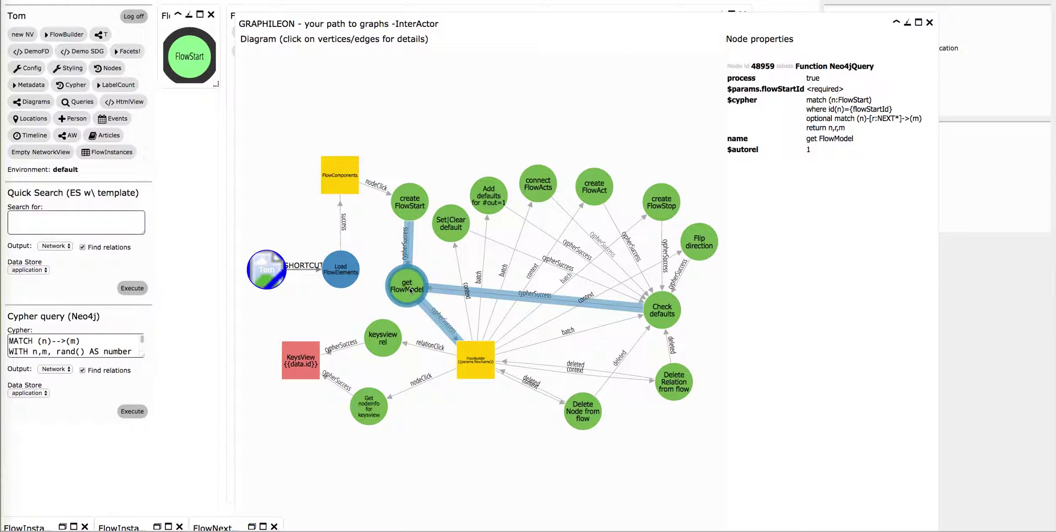
click(478, 362)
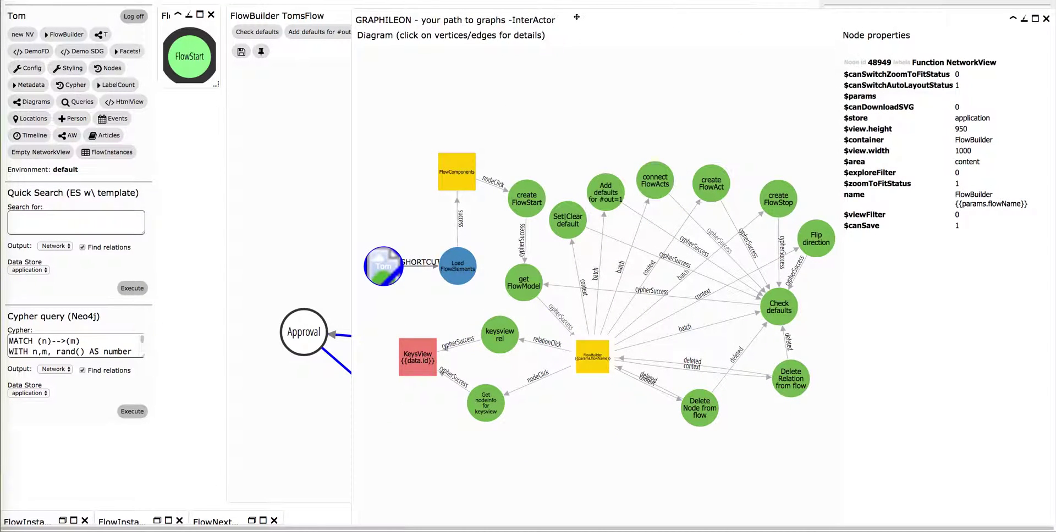
- Inspect create FlowAct, create FlowStop, FlowBuilder, keysview and KeysView properties, then restore FlowInstances
drag(576, 17, 395, 16)
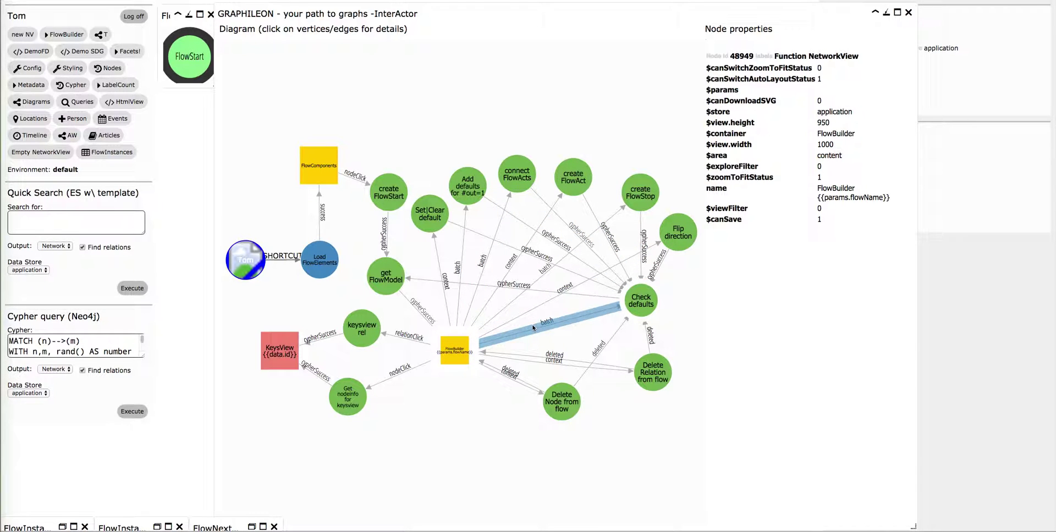
click(575, 187)
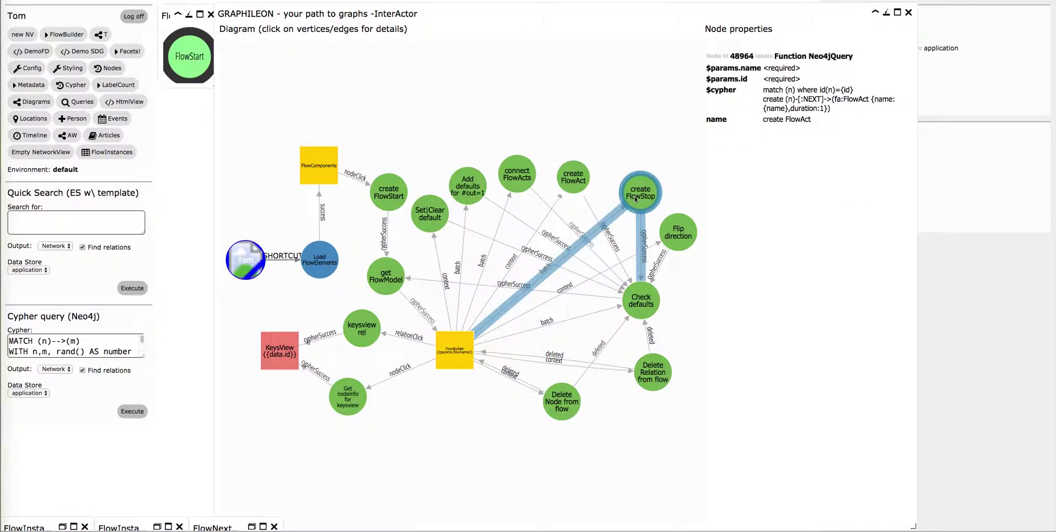
click(636, 198)
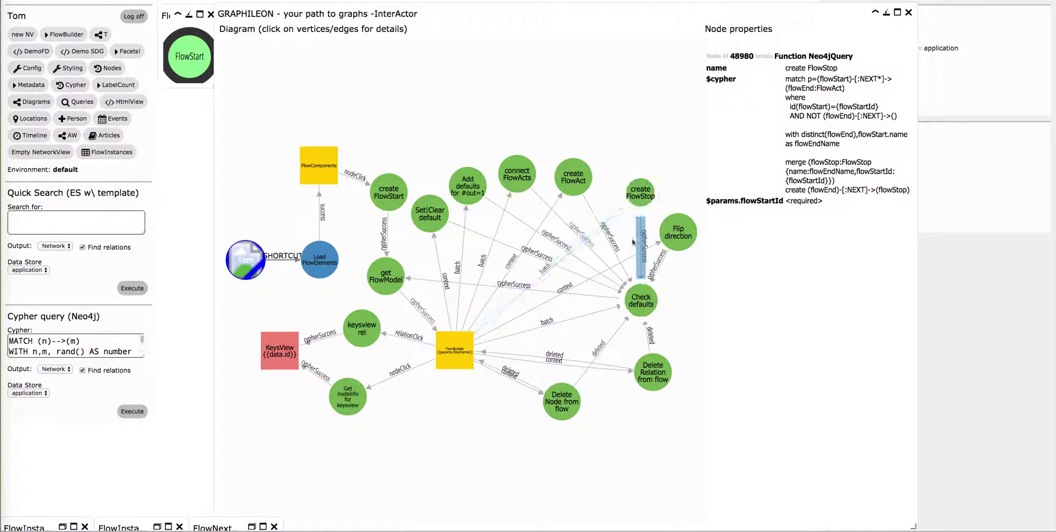
click(454, 356)
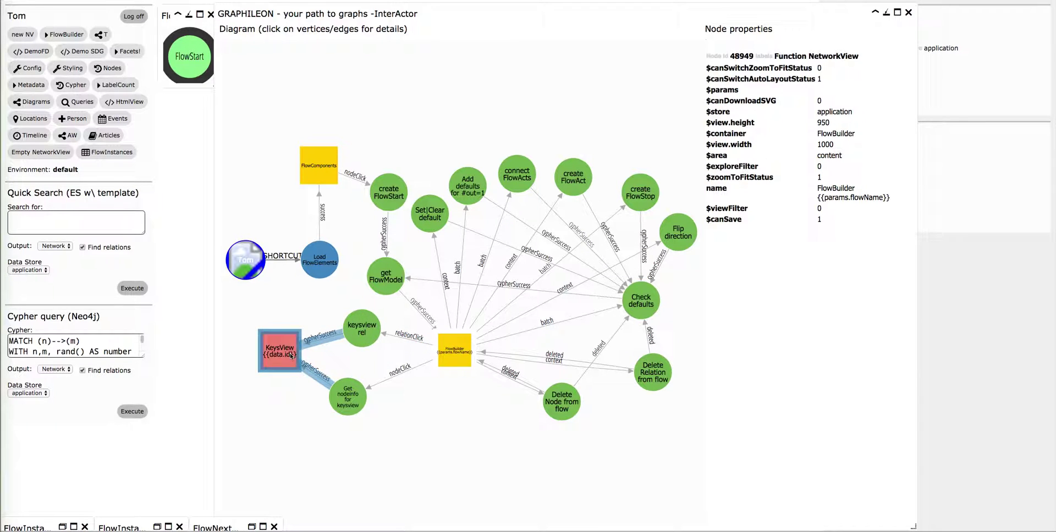
click(361, 328)
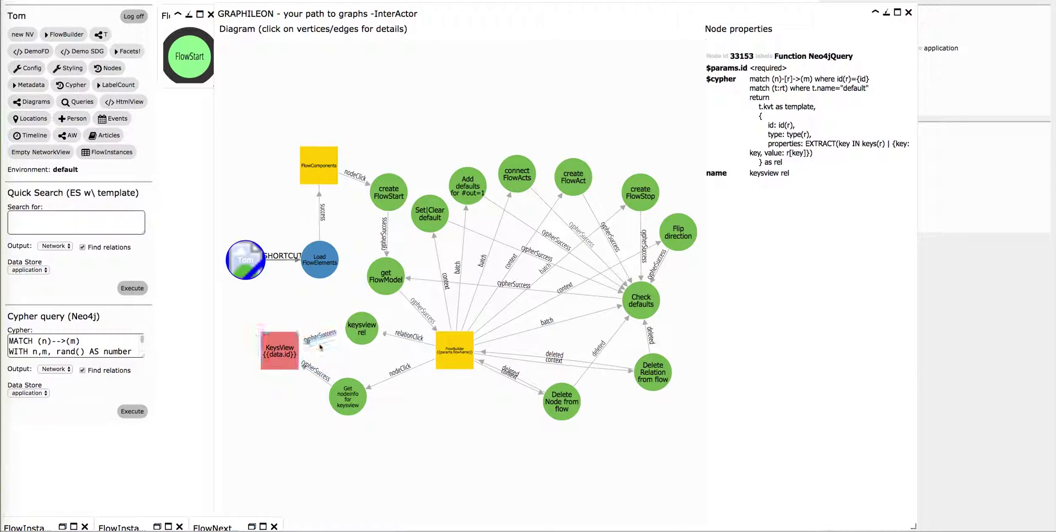
click(278, 361)
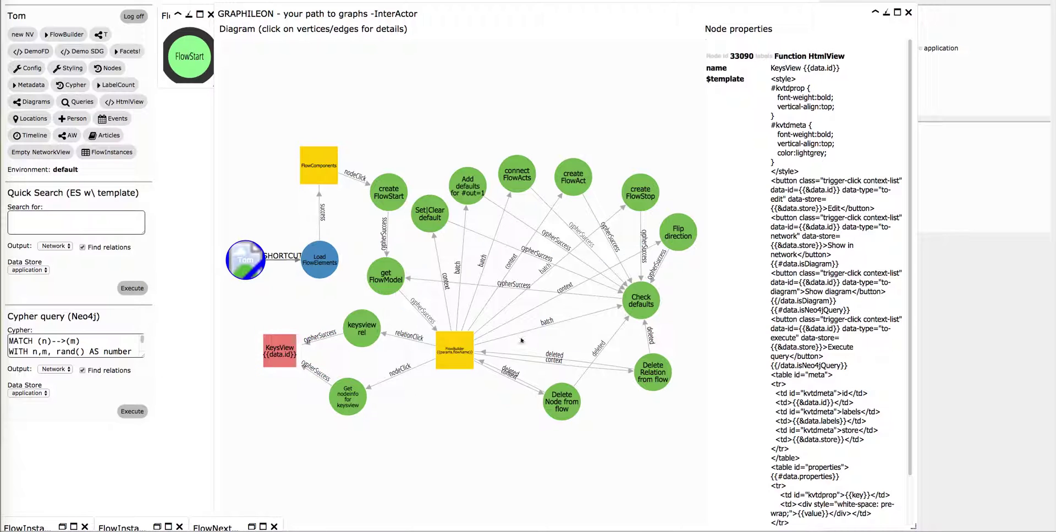
click(885, 14)
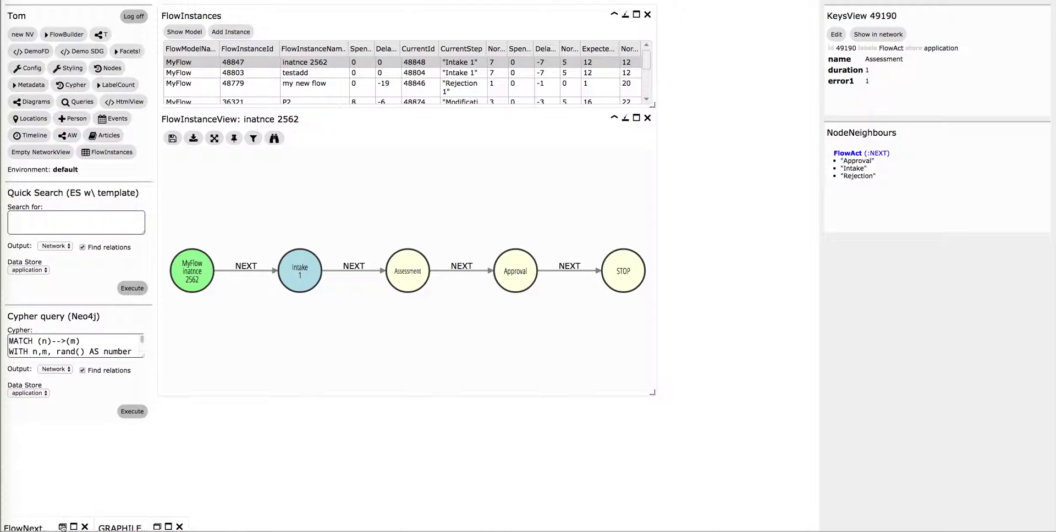
click(62, 528)
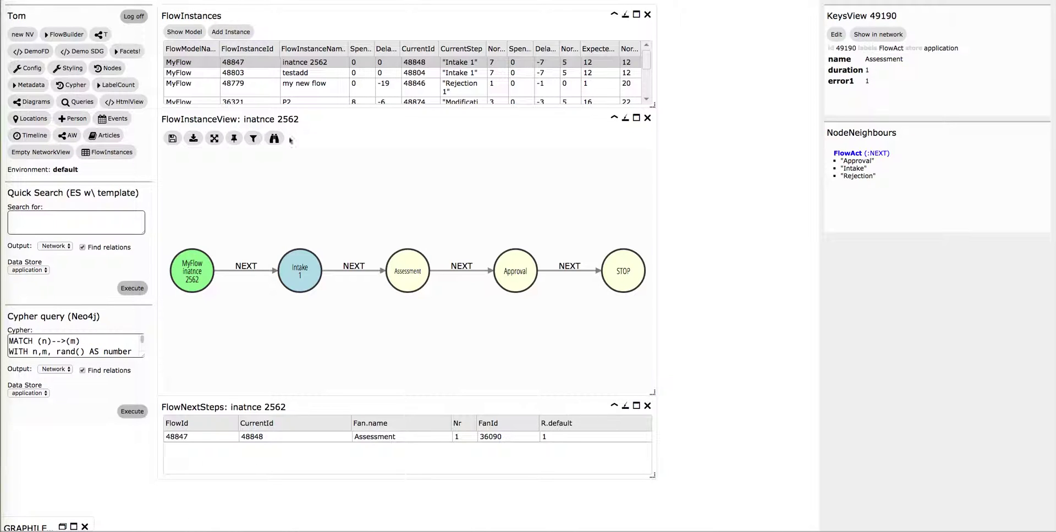
- Show the MyFlow model diagram in a smaller window placed at the upper right
click(187, 33)
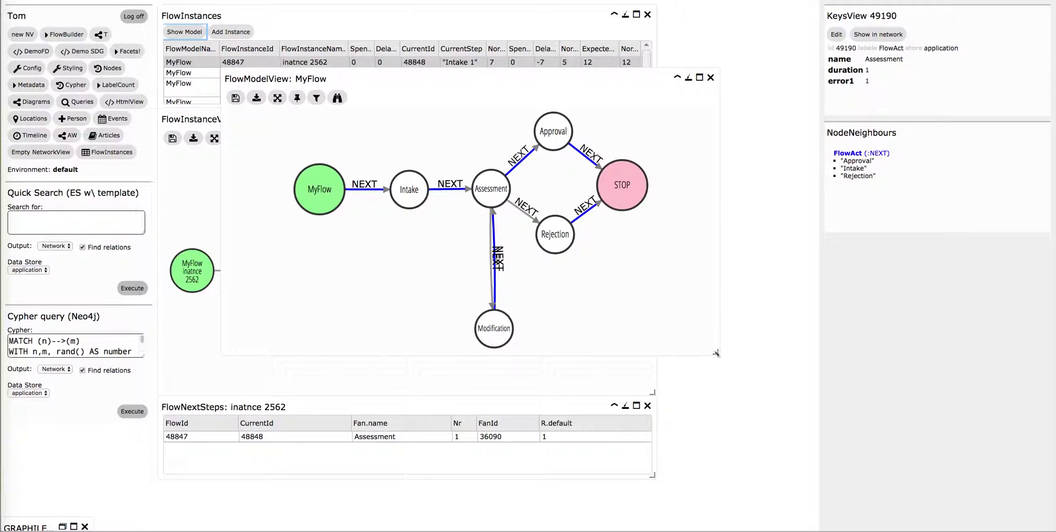
drag(716, 352, 565, 319)
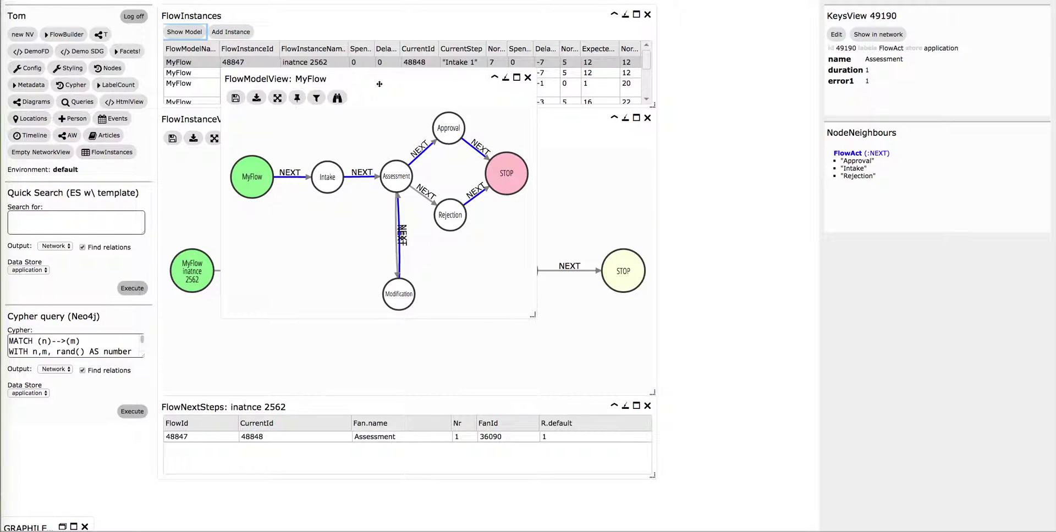
drag(379, 79, 811, 11)
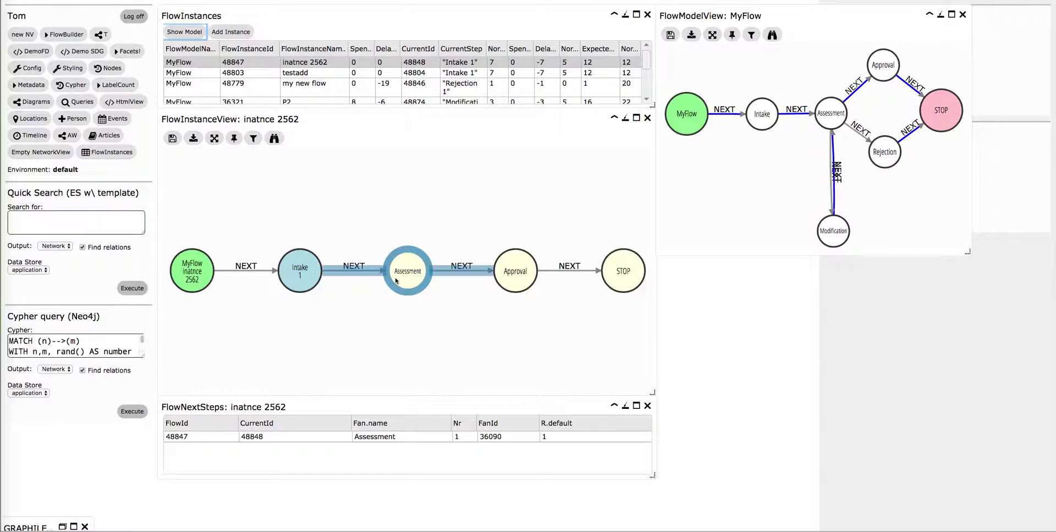
click(304, 280)
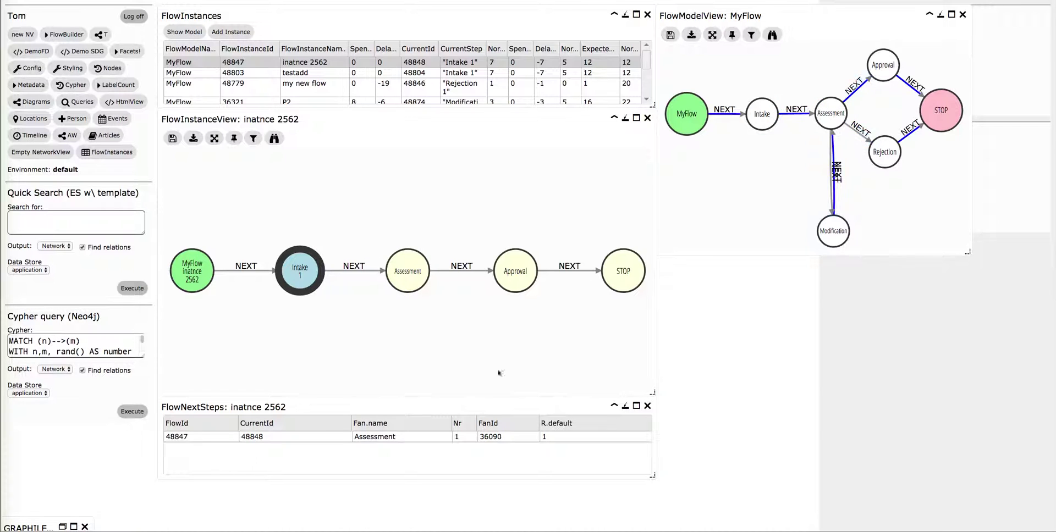
- Step inatnce 2562 through Assessment, Modification, Assessment and Approval to STOP
click(343, 439)
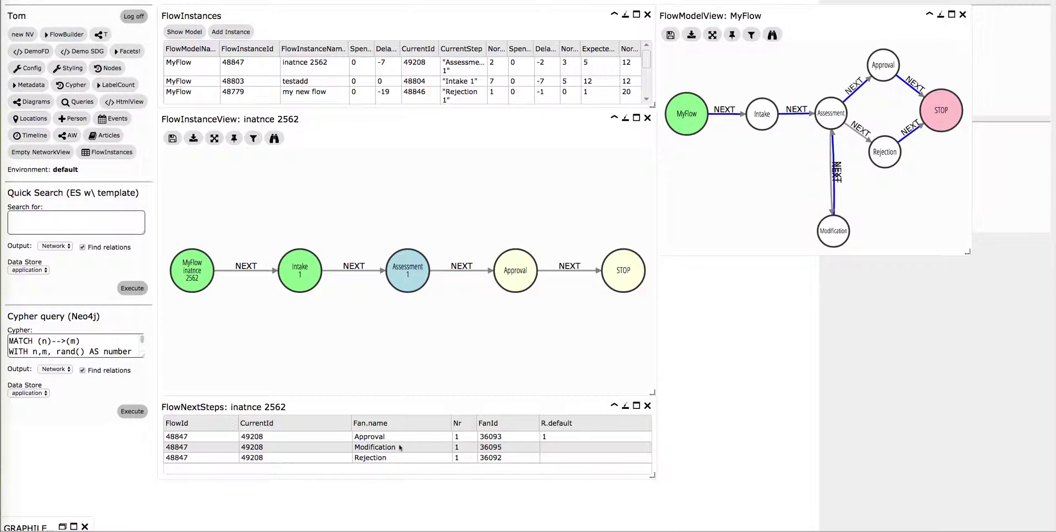
click(401, 448)
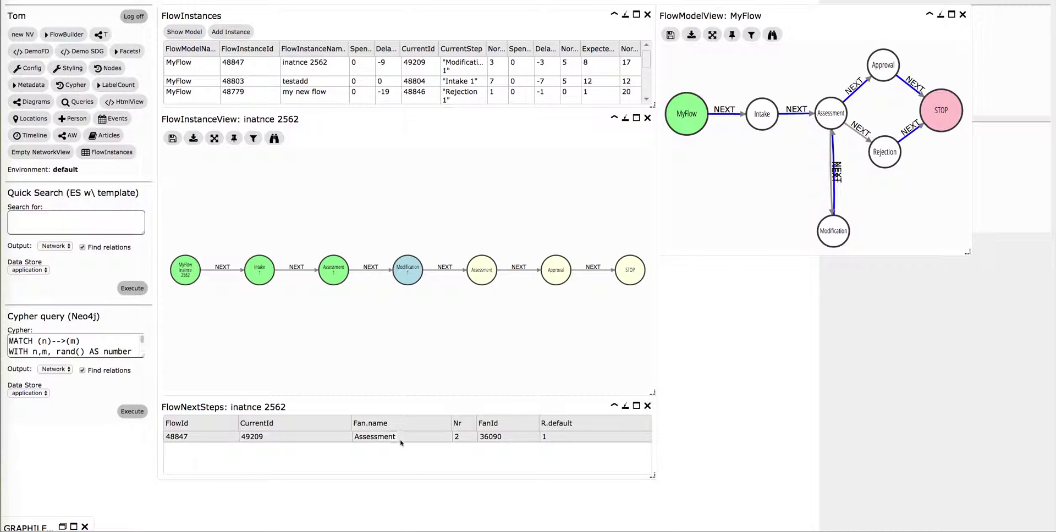
click(402, 439)
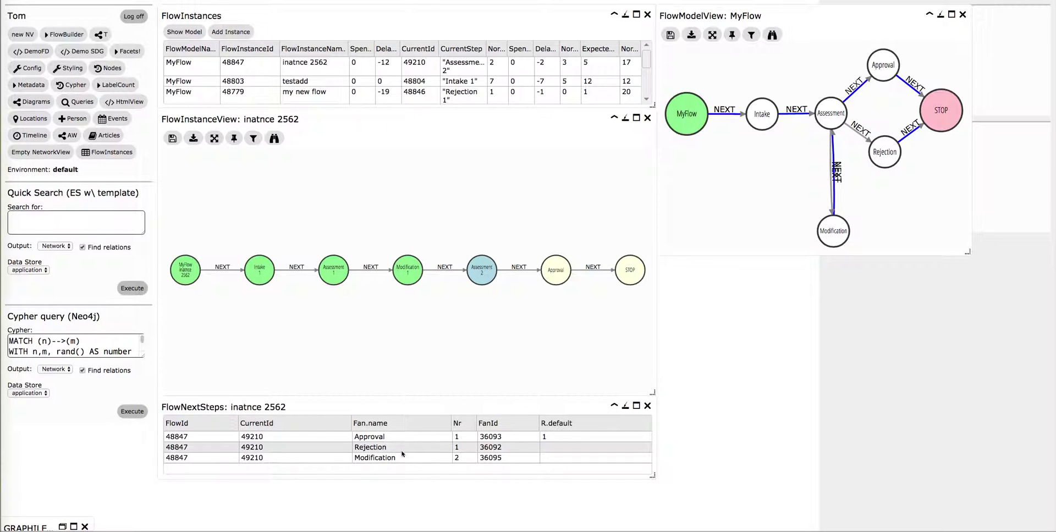
click(406, 439)
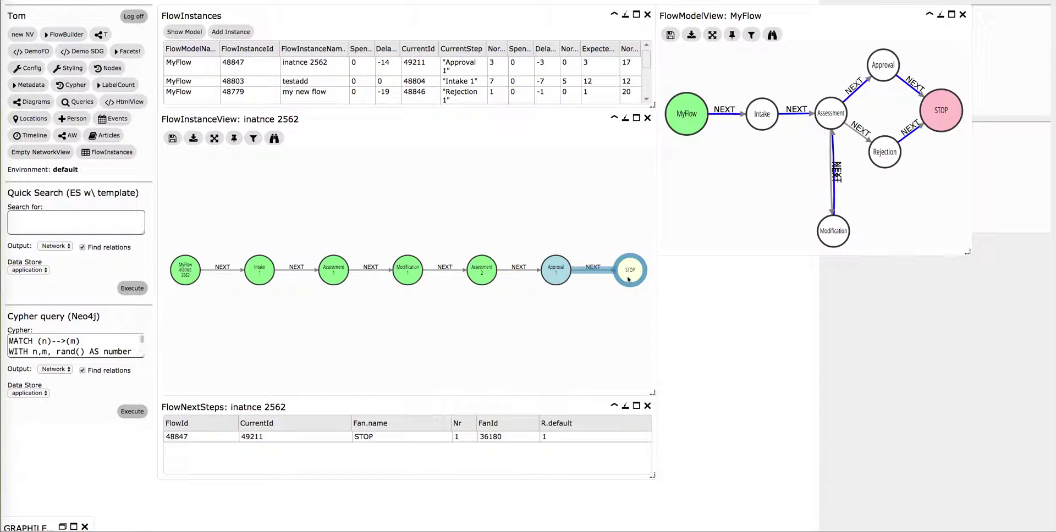
click(433, 443)
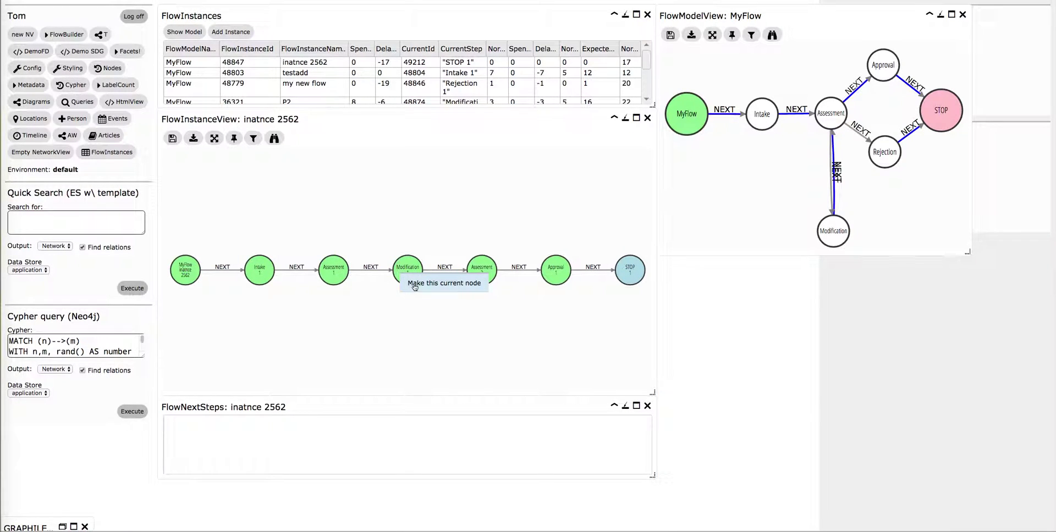
- Make Modification, then Intake, the current node of inatnce 2562, and select the testadd instance
click(414, 285)
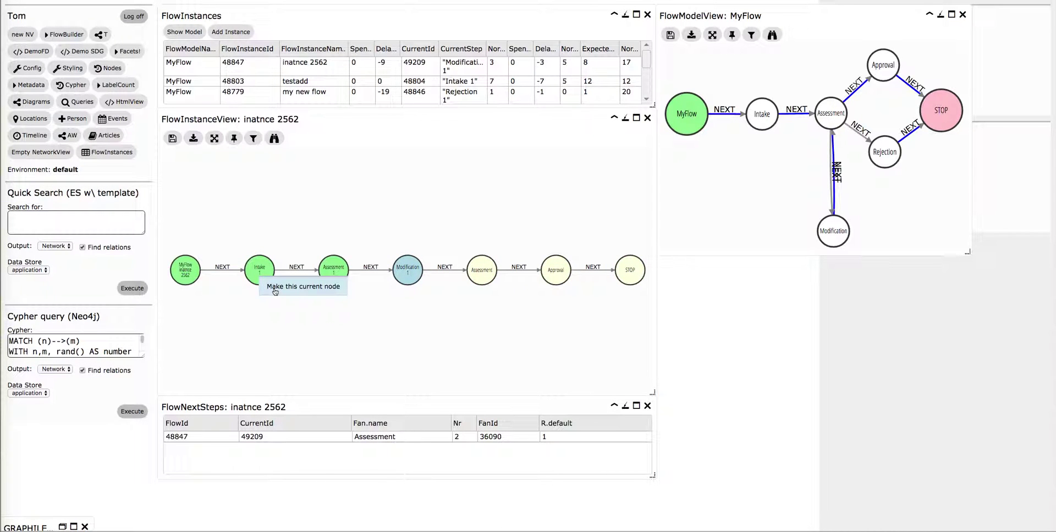
click(275, 292)
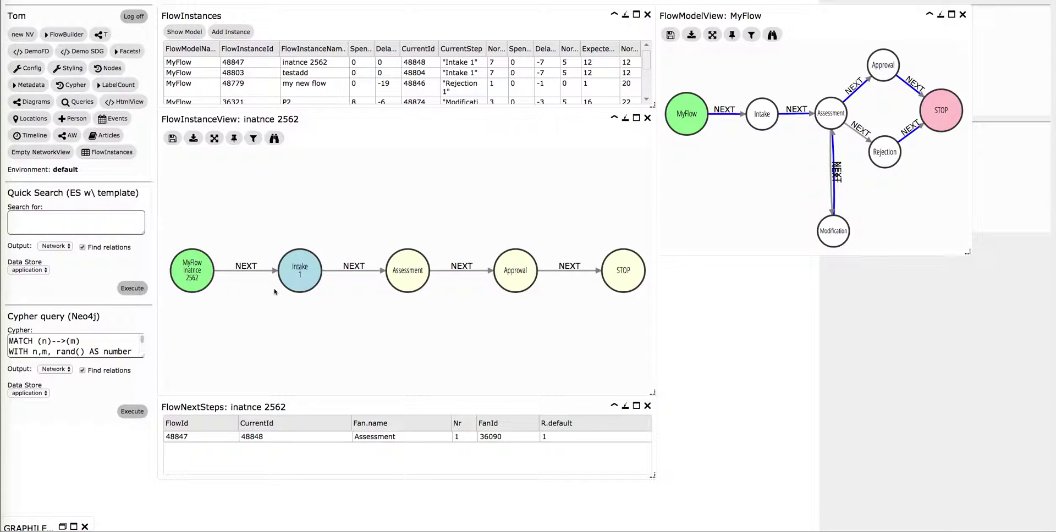
click(317, 73)
- Look at the my new flow and P2 instances, ending on my new flow at Rejection
click(318, 86)
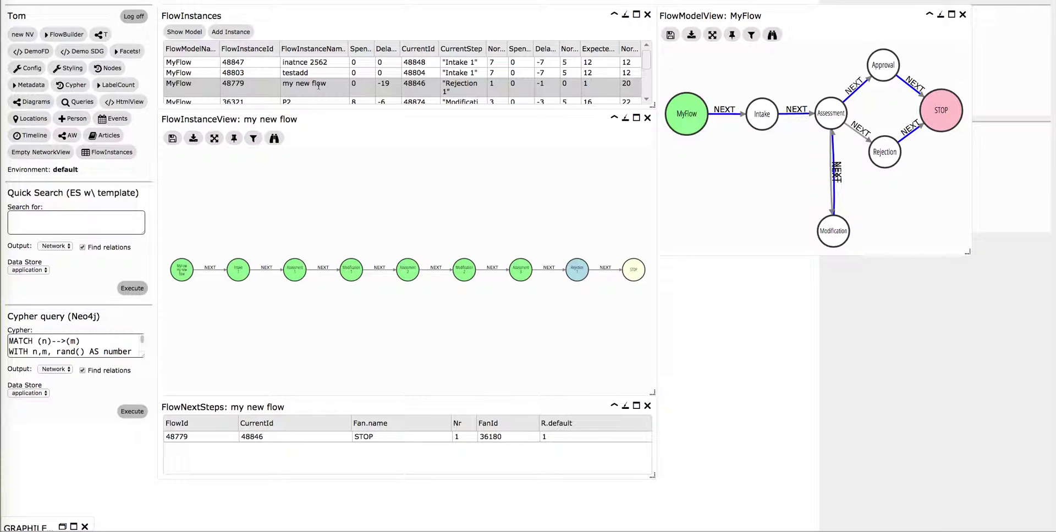
click(325, 101)
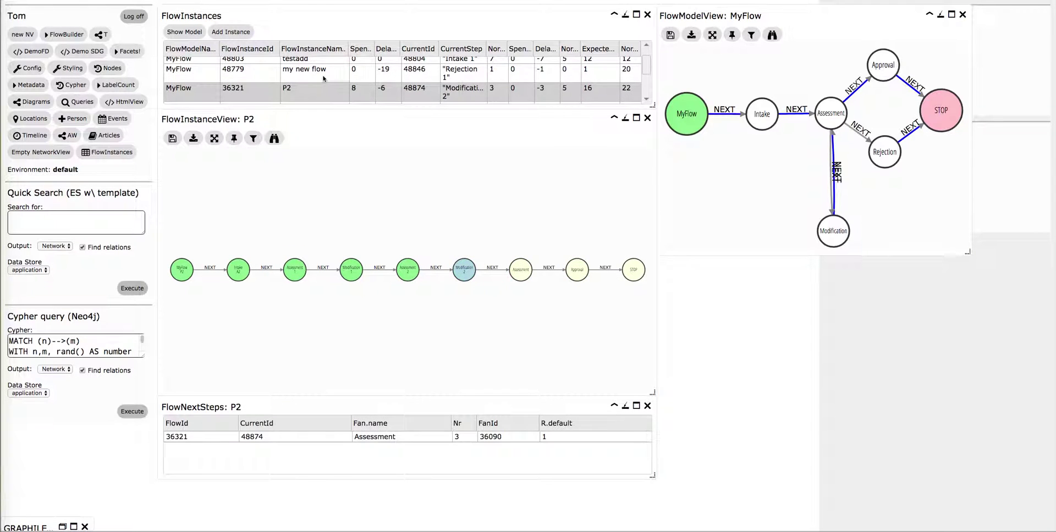
click(324, 78)
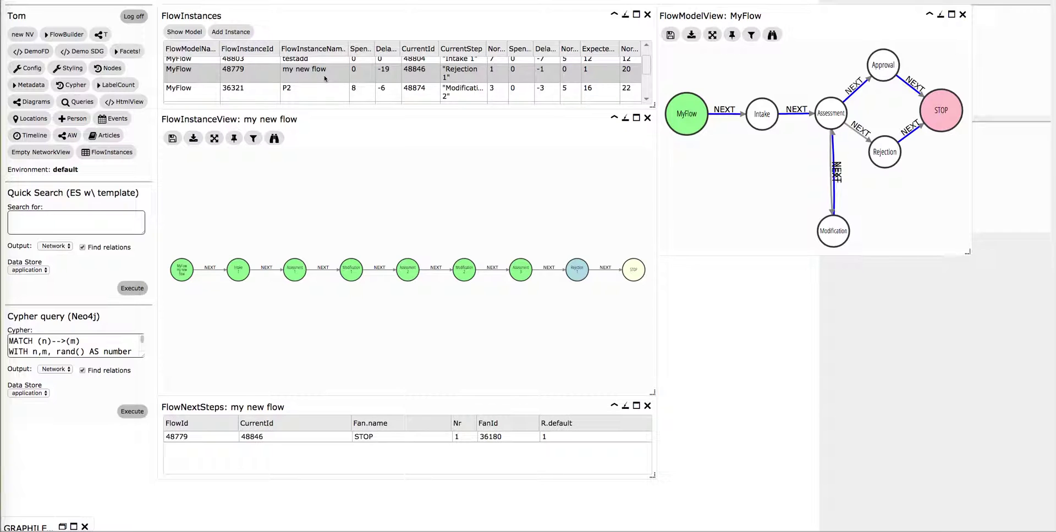